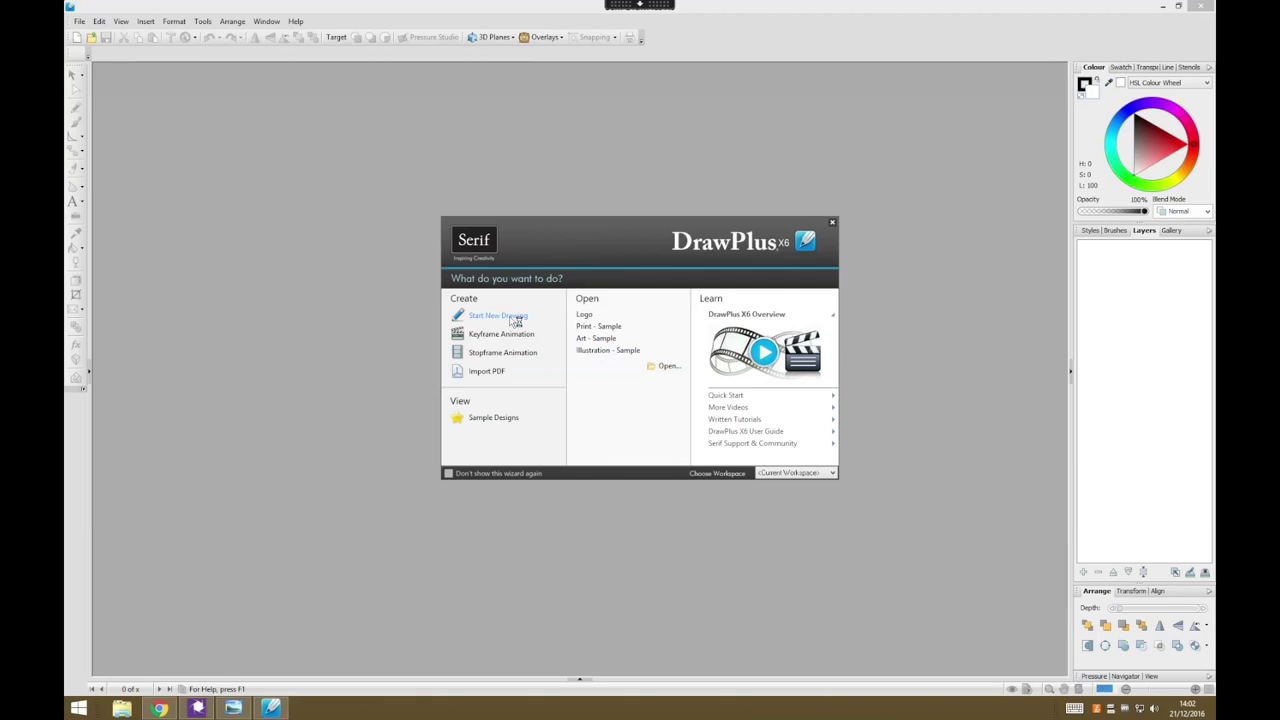
Step: Start a new blank drawing from the wizard, keeping the A4 Portrait page setup
click(518, 320)
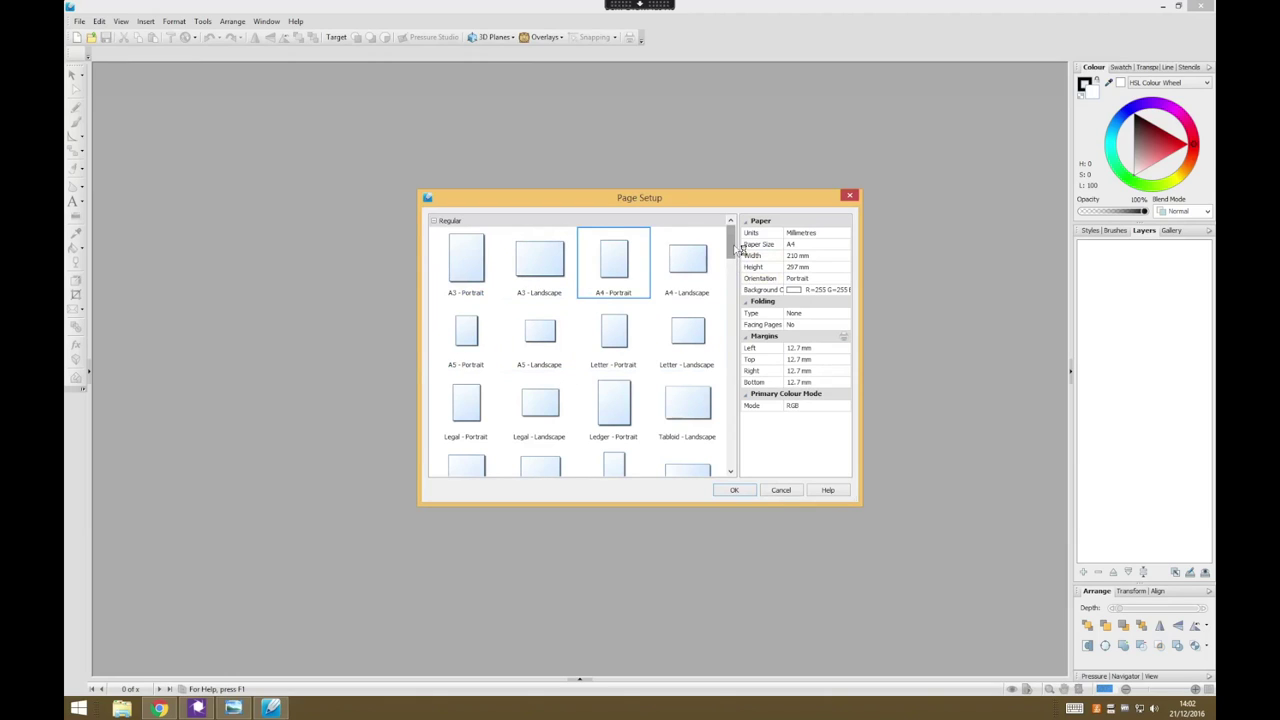
mouse_move(737, 248)
mouse_down()
mouse_move(737, 338)
mouse_move(737, 230)
mouse_up()
click(735, 490)
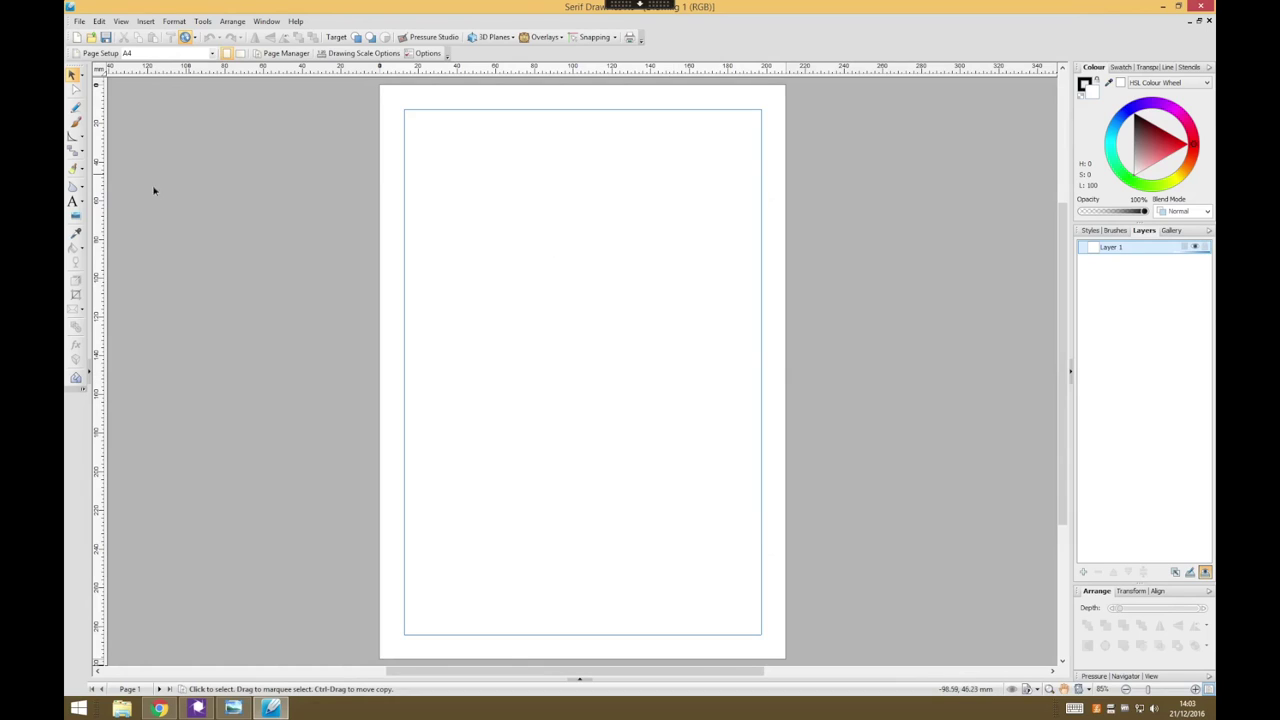
click(75, 201)
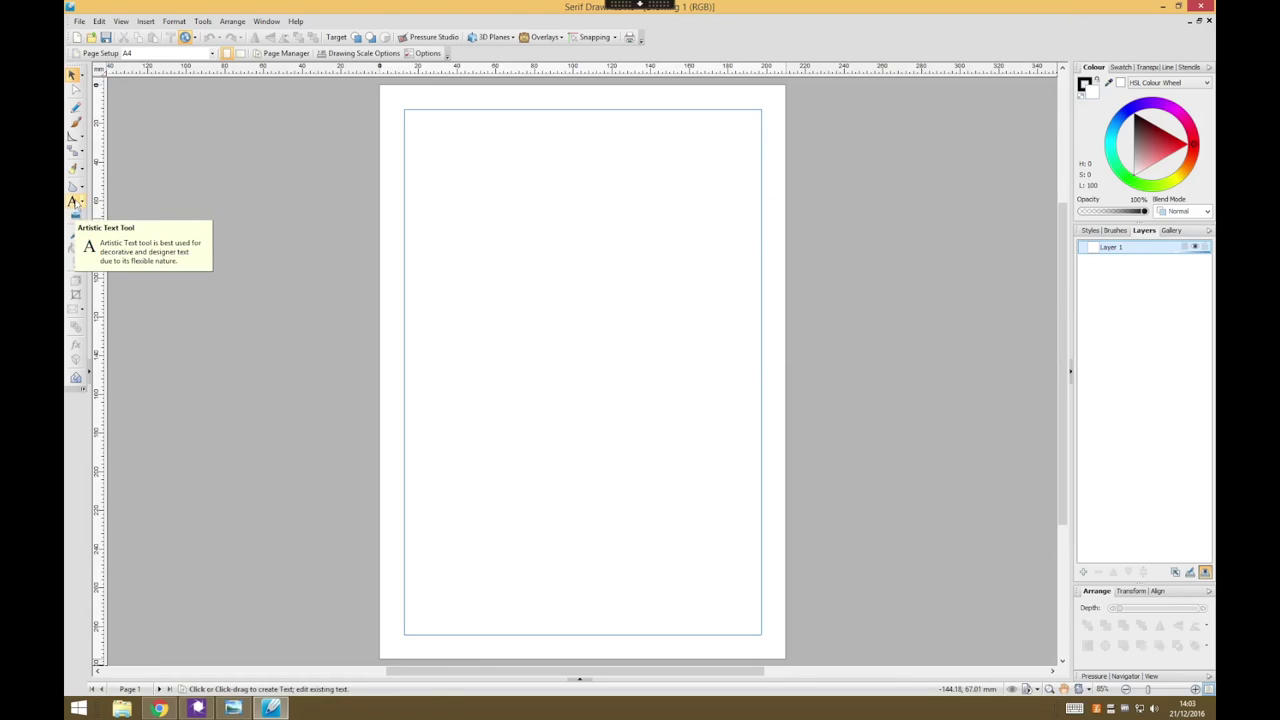
Step: Create artistic text reading 'Super' near the page's top-left
click(75, 203)
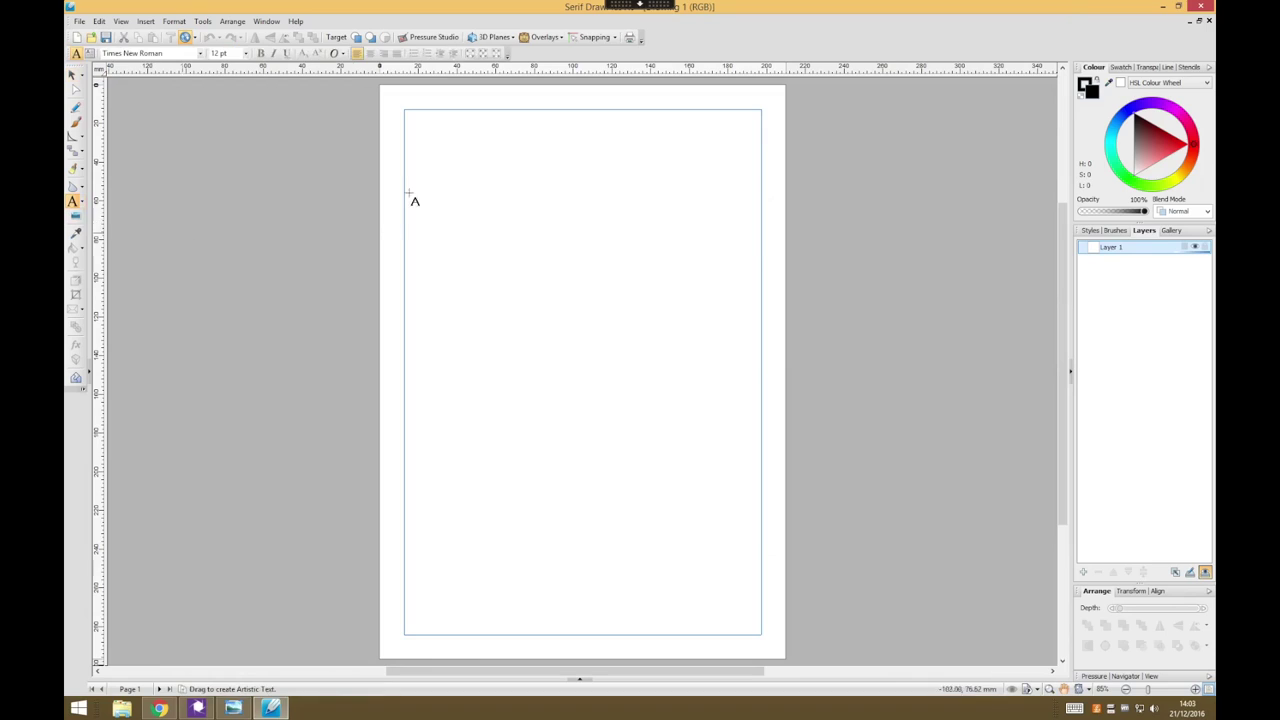
drag(419, 162, 466, 232)
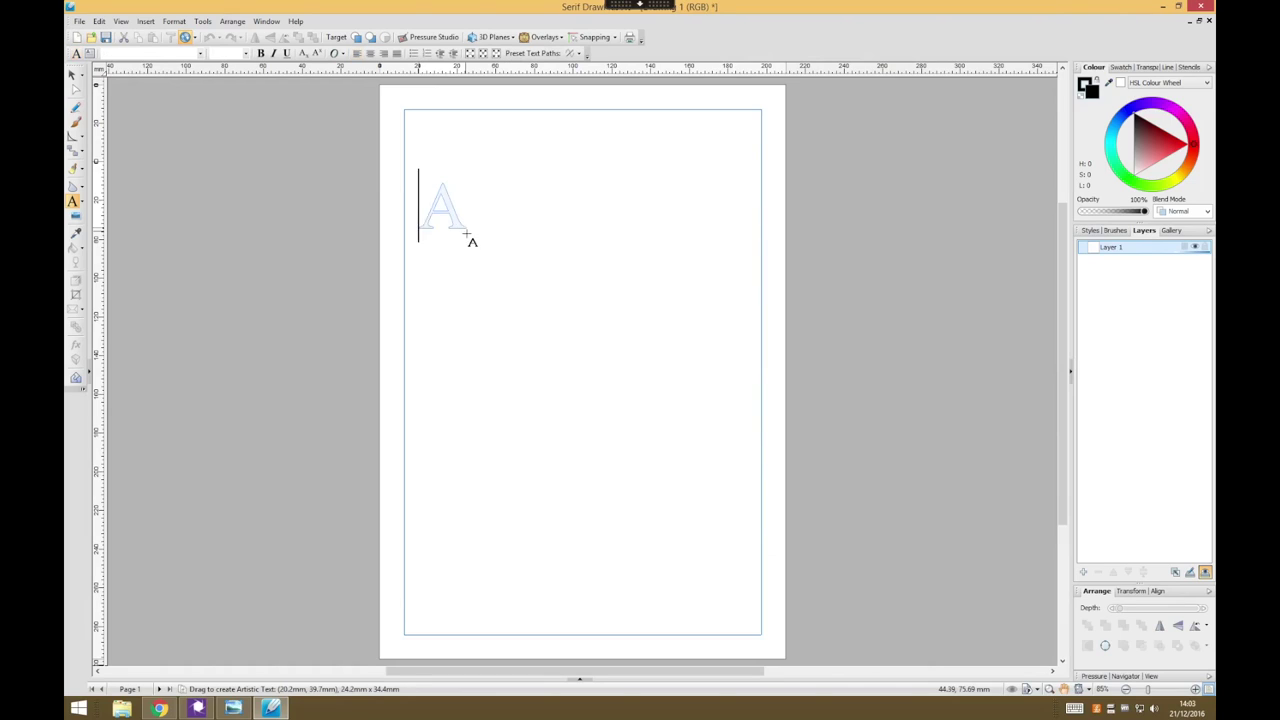
text(Super)
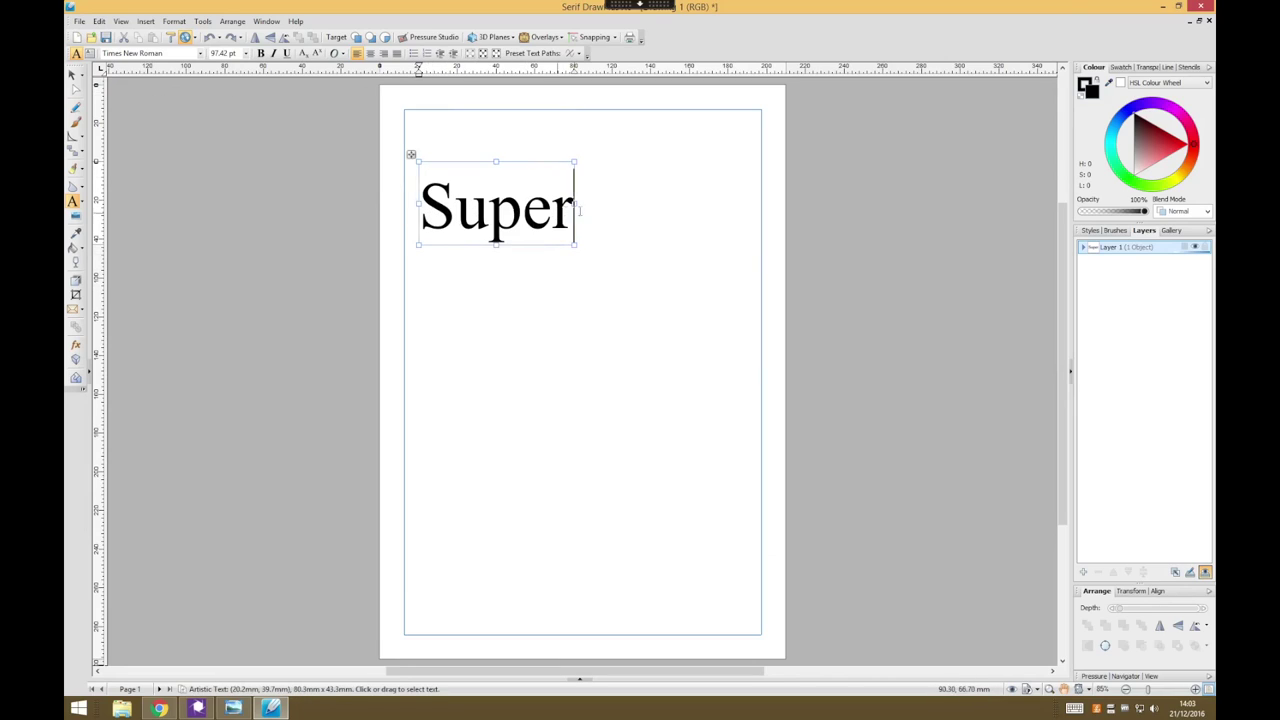
Step: Set the 'Super' text to the VAGRounded BT font
drag(572, 218, 424, 222)
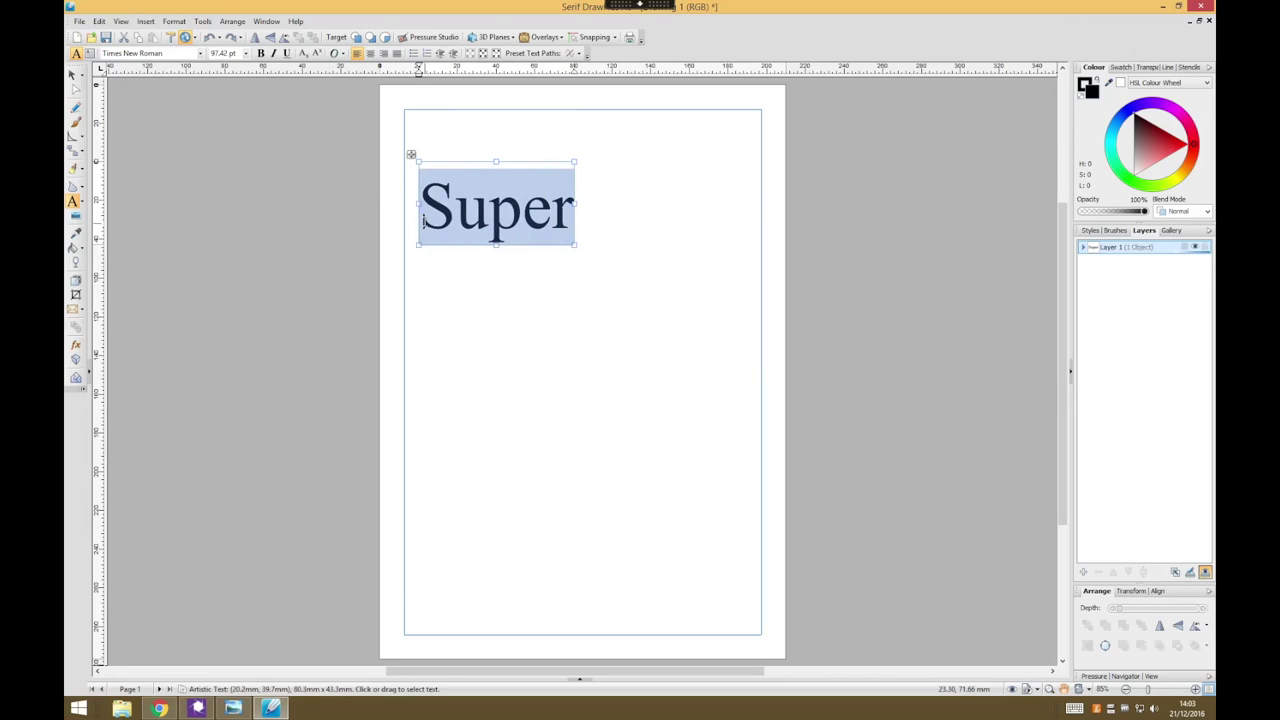
click(201, 53)
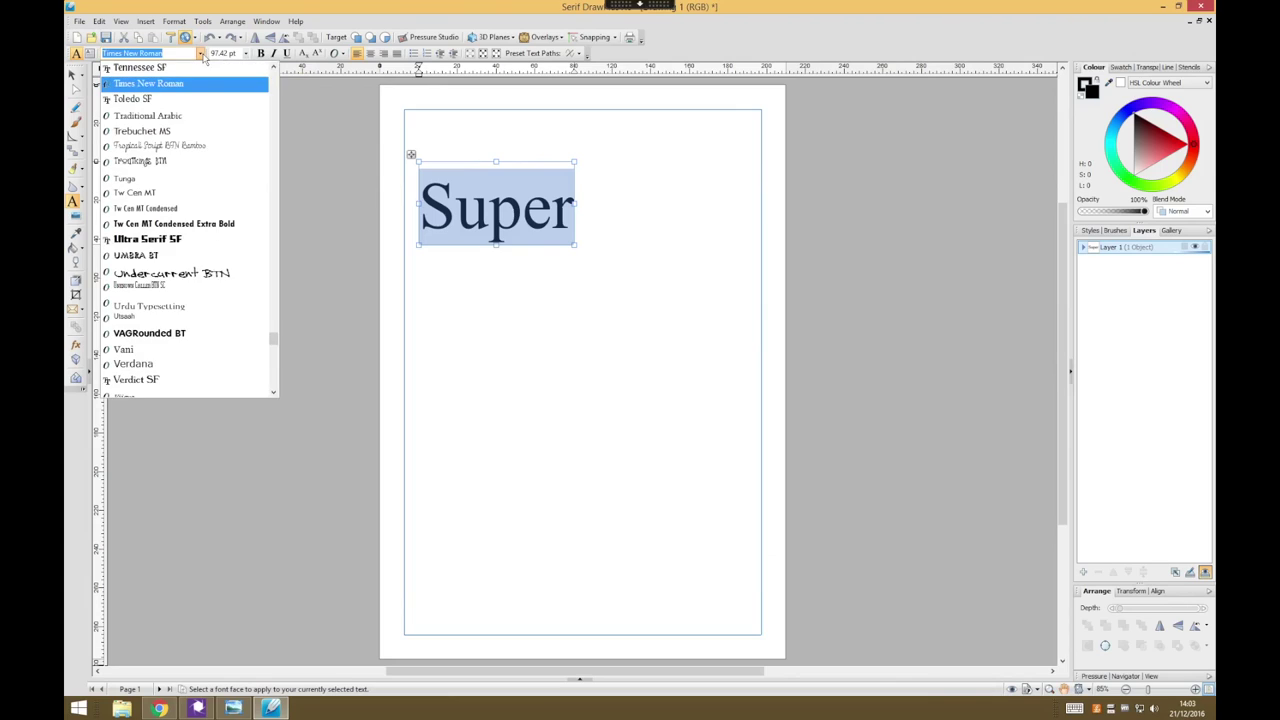
drag(273, 340, 274, 246)
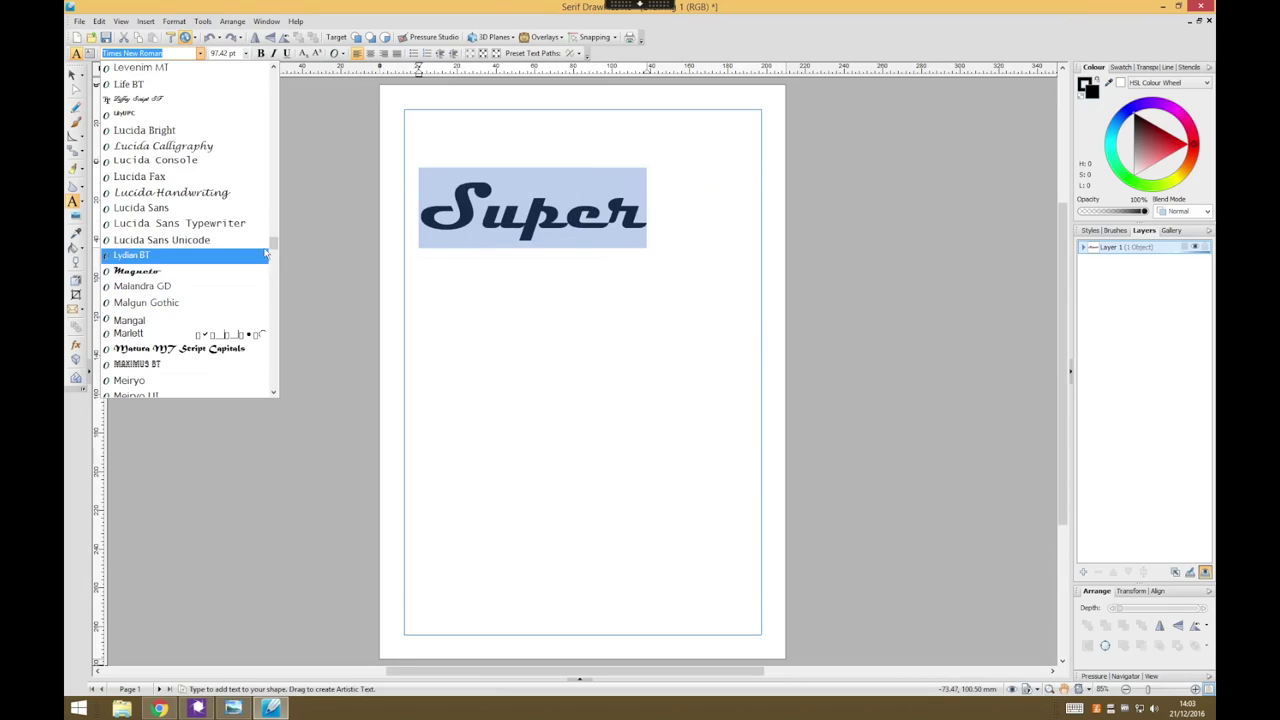
drag(272, 243, 272, 344)
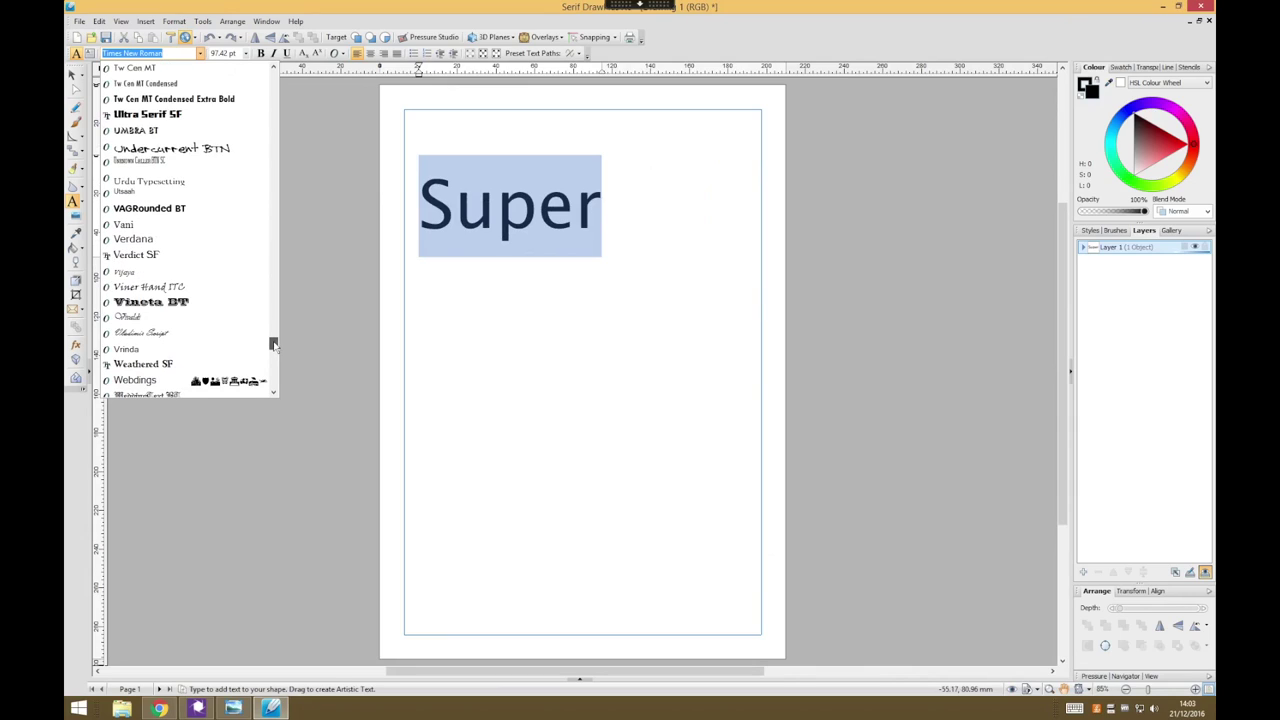
click(219, 213)
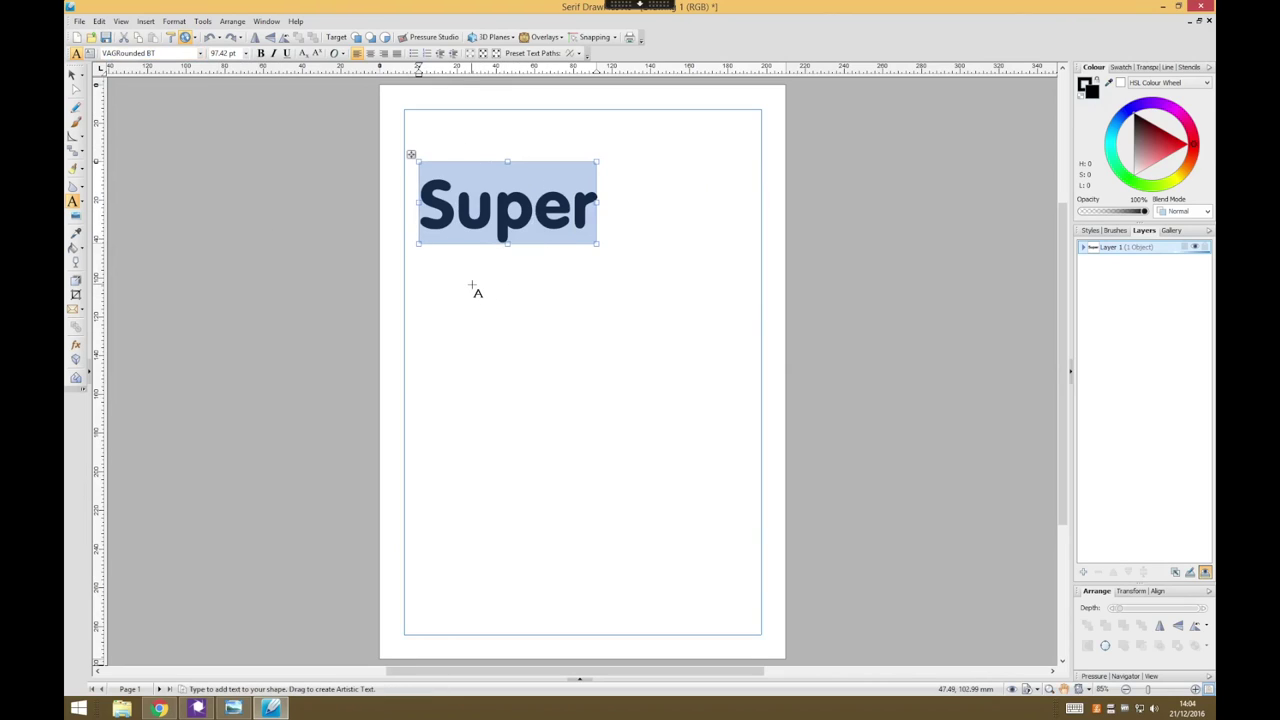
drag(455, 282, 514, 354)
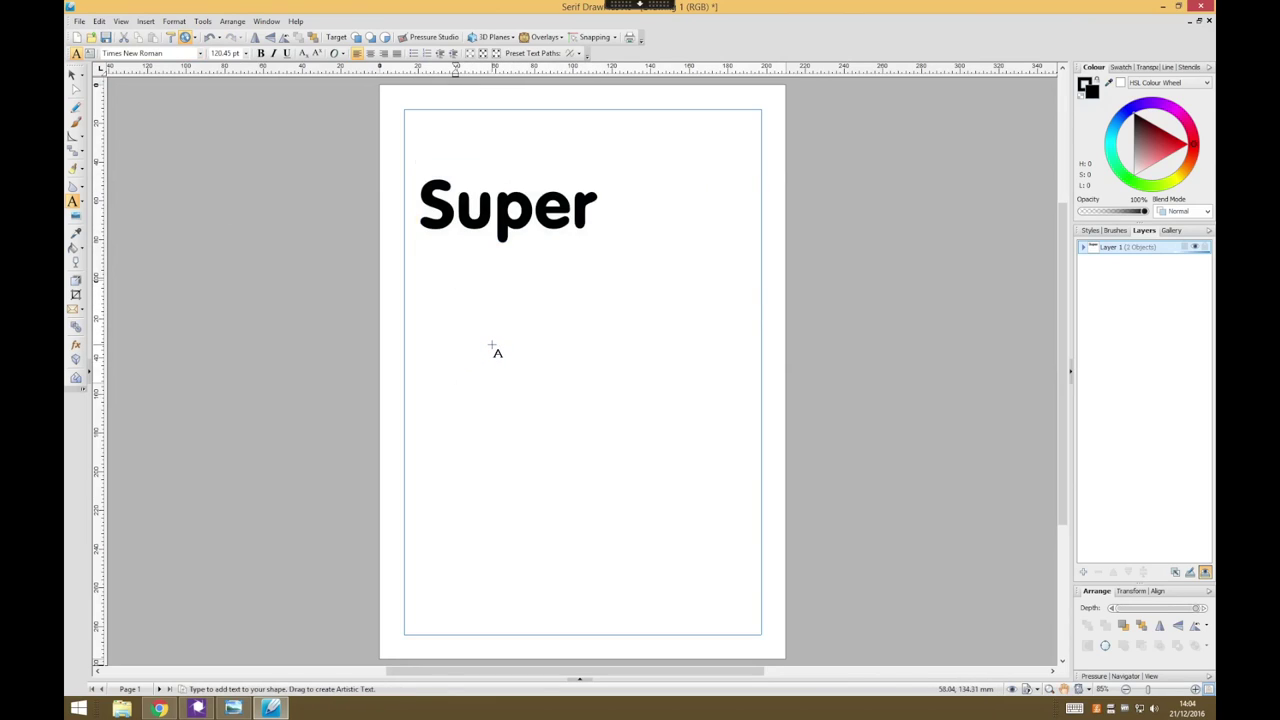
Step: Type 'Splash' below Super and set it to VAGRounded BT
text(Spl)
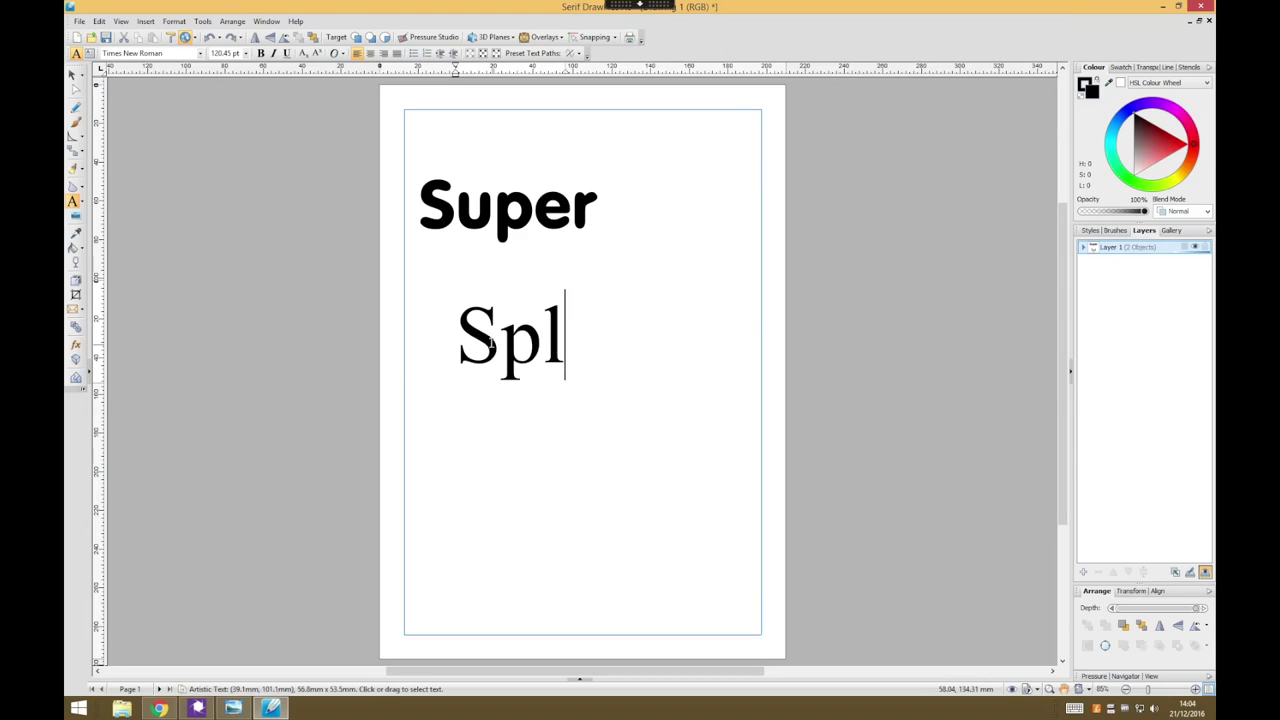
text(ash)
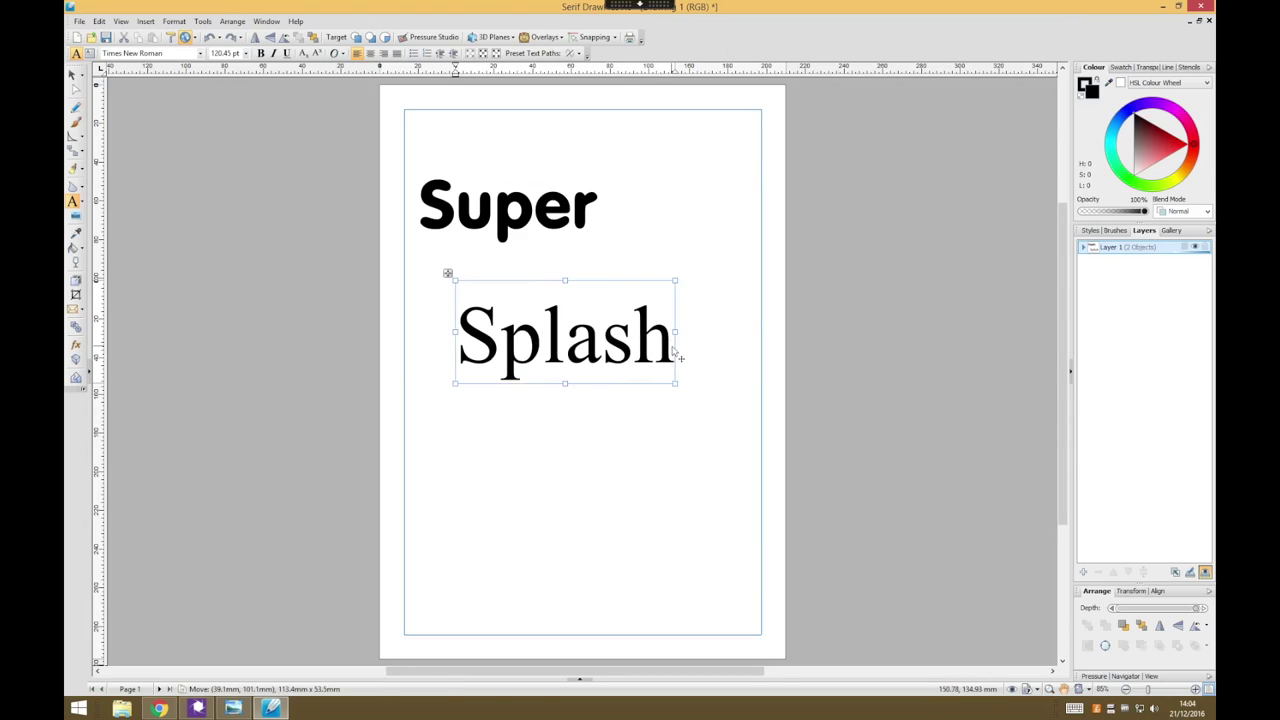
drag(676, 350, 447, 352)
click(201, 53)
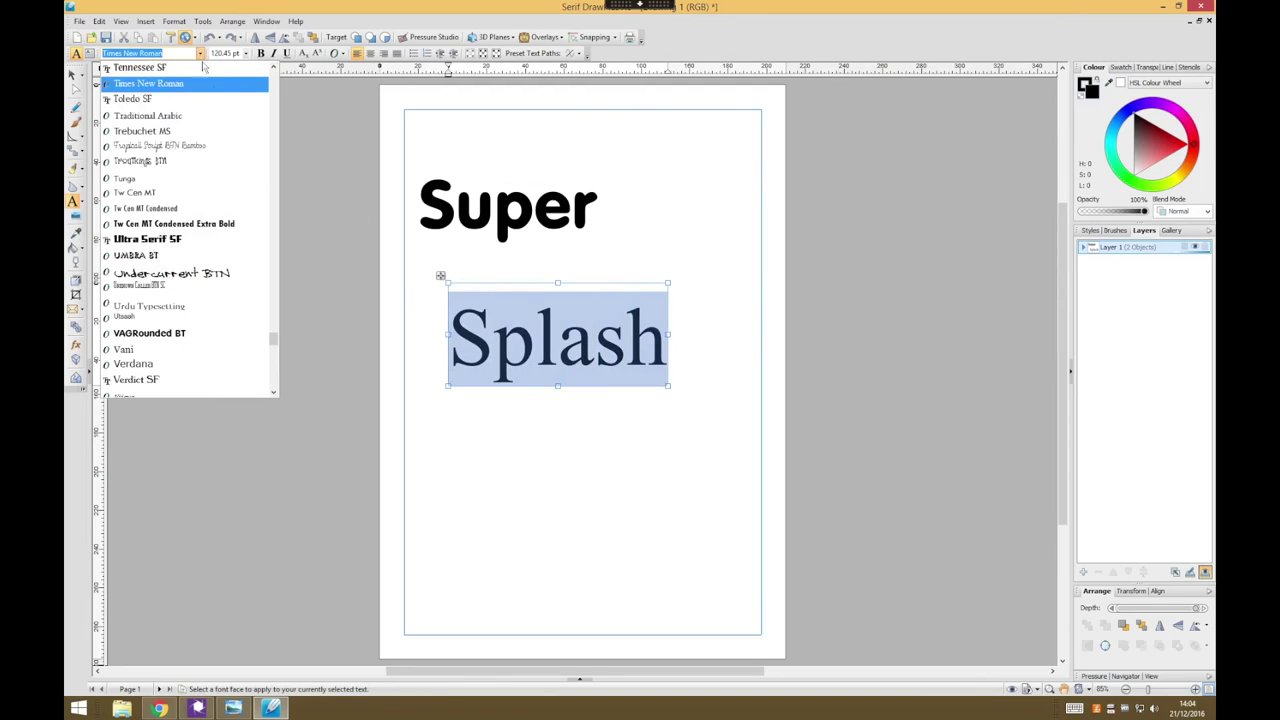
drag(273, 339, 273, 78)
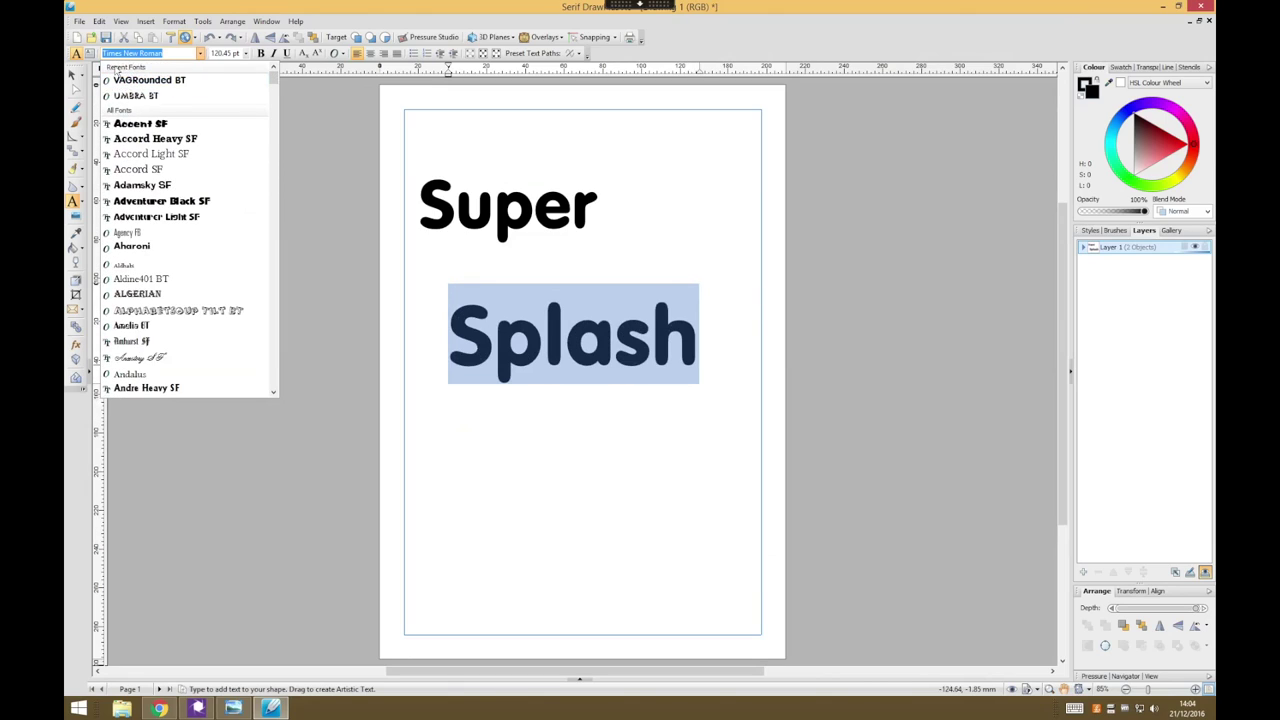
click(213, 79)
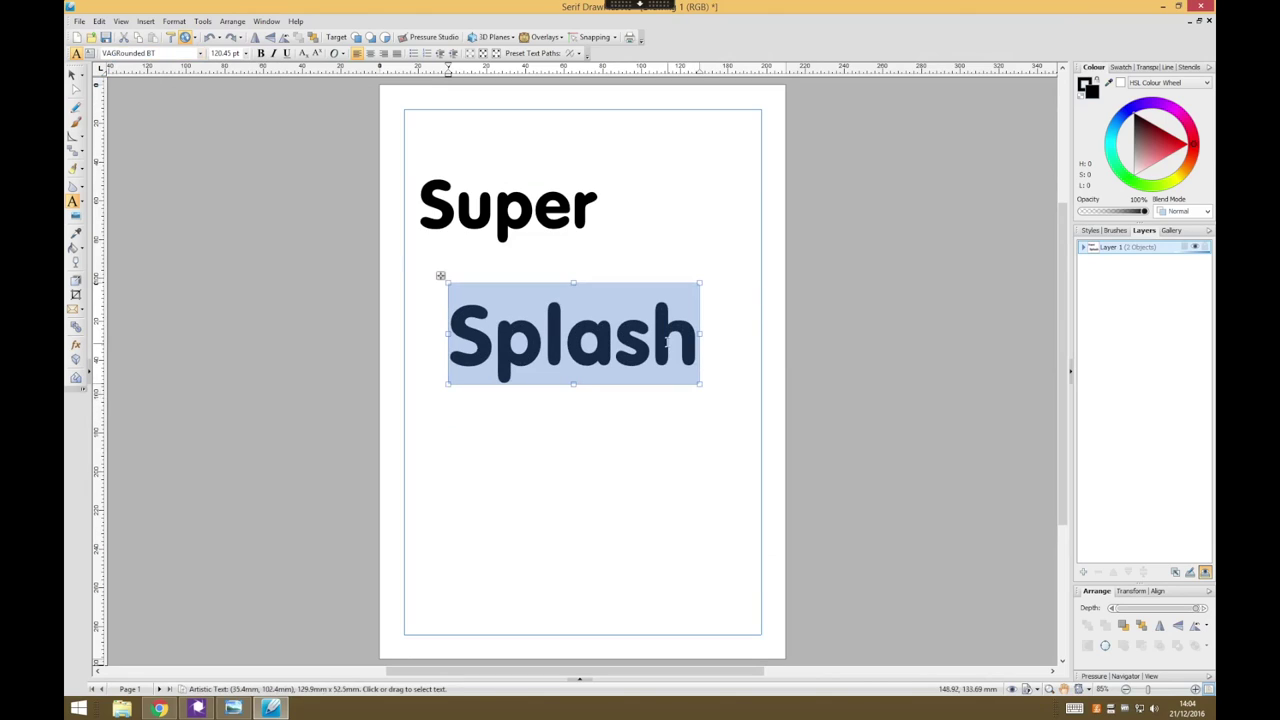
click(75, 75)
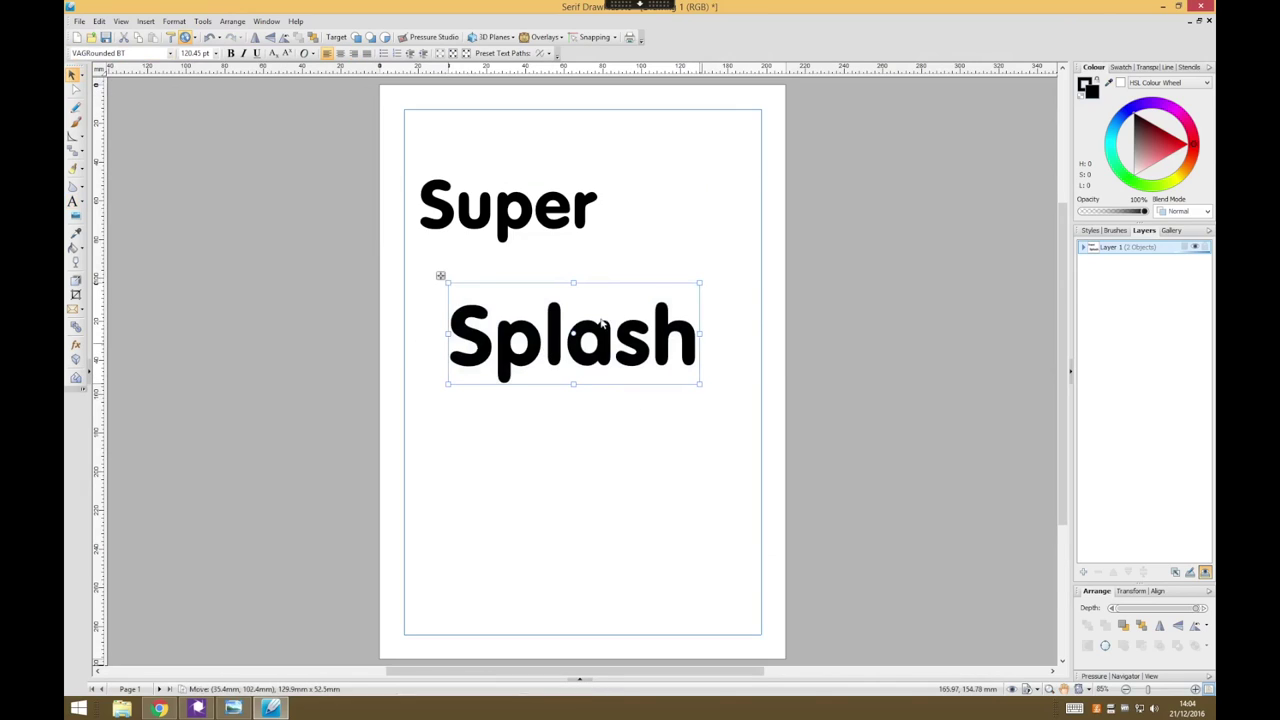
click(551, 214)
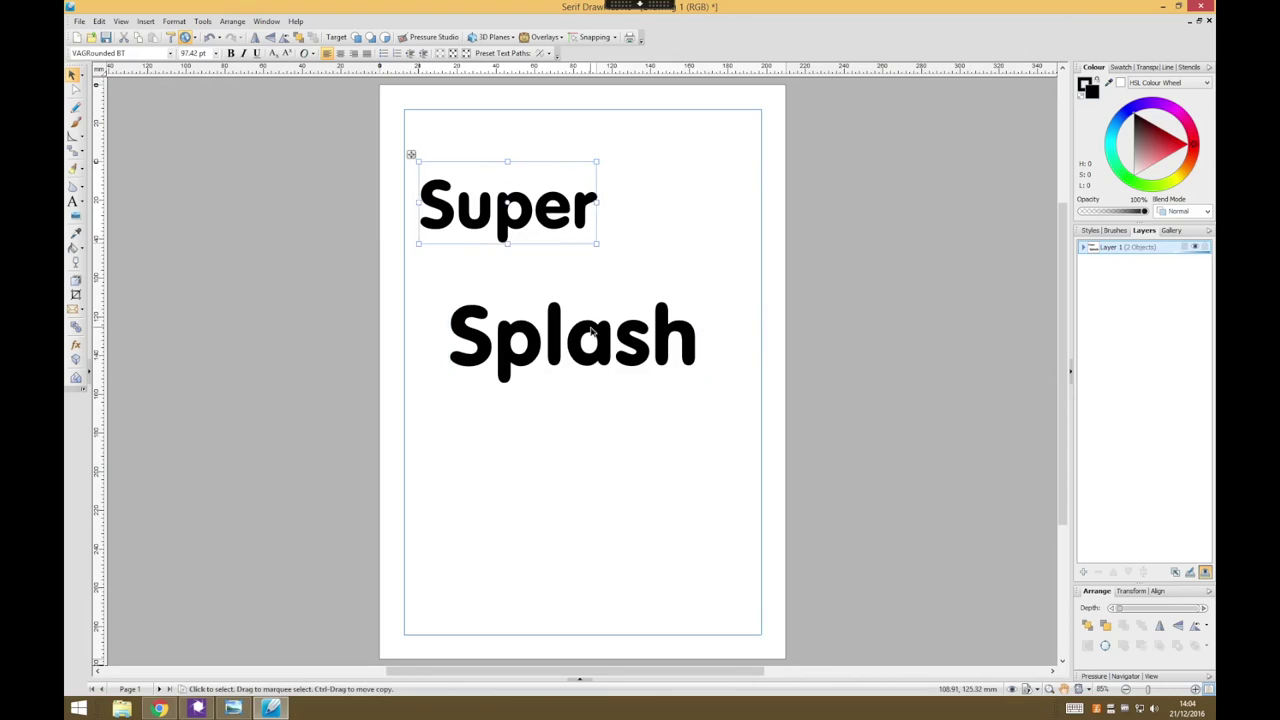
Step: Move Super and Splash closer together near the top-left and enlarge Super
key(Tab)
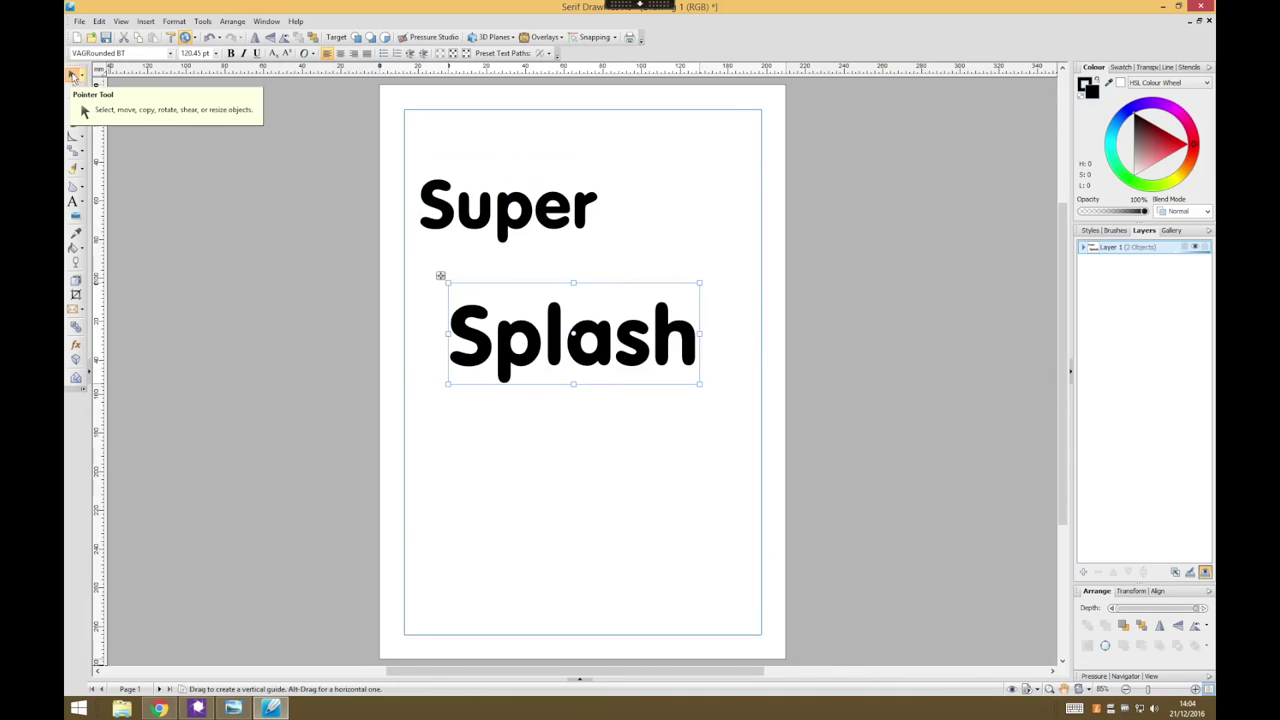
drag(510, 228, 534, 201)
drag(604, 343, 610, 291)
click(551, 198)
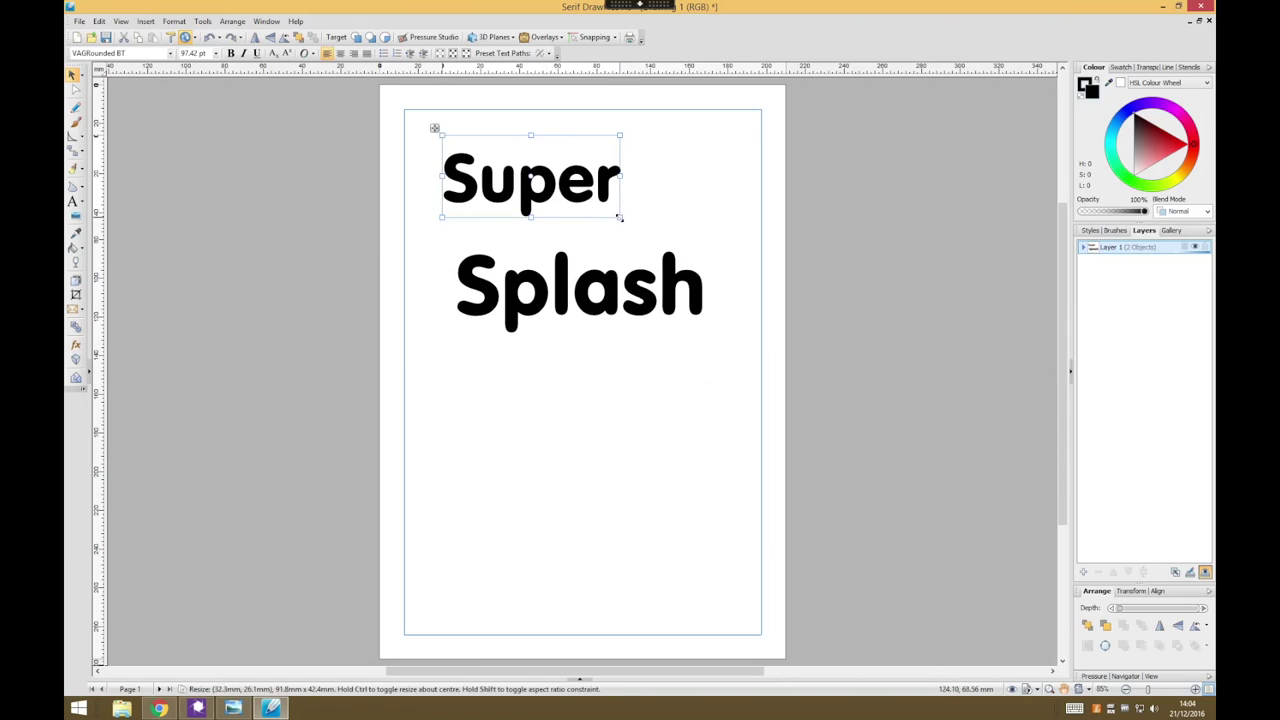
drag(619, 217, 655, 215)
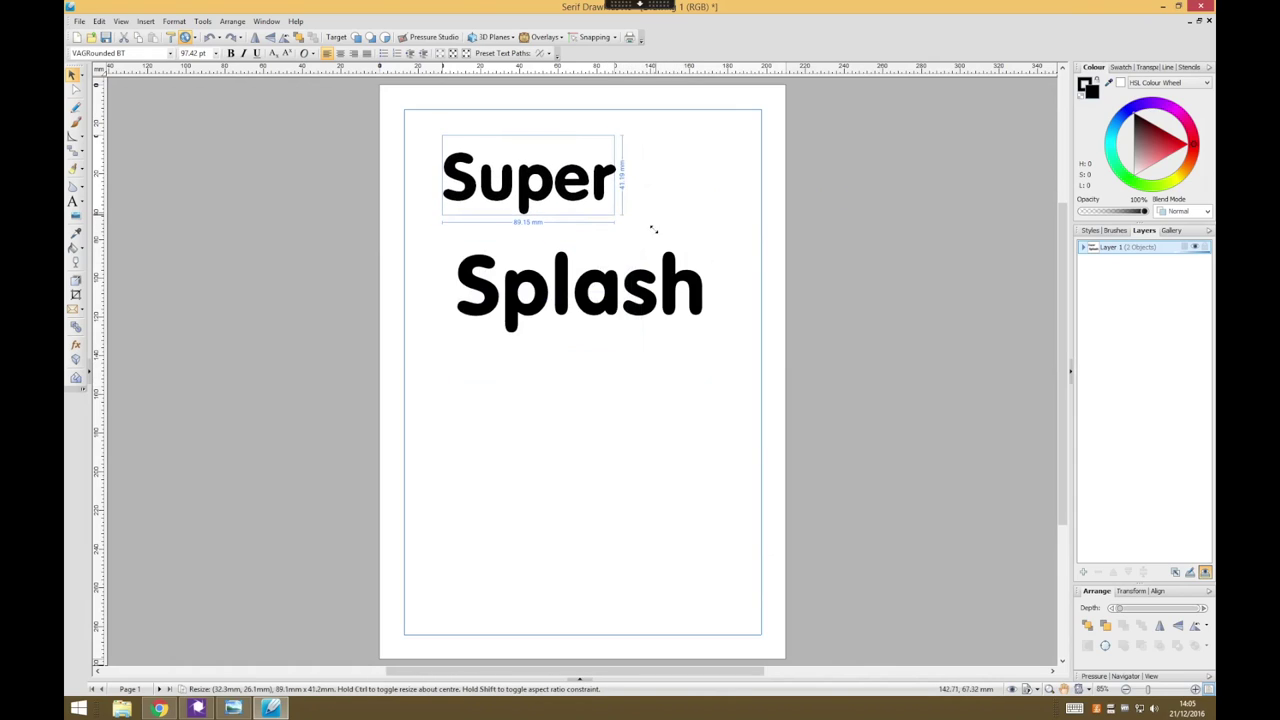
Step: Shrink Splash to about 98 mm wide, place it beneath Super, and select both
click(648, 316)
drag(706, 334, 621, 286)
click(628, 336)
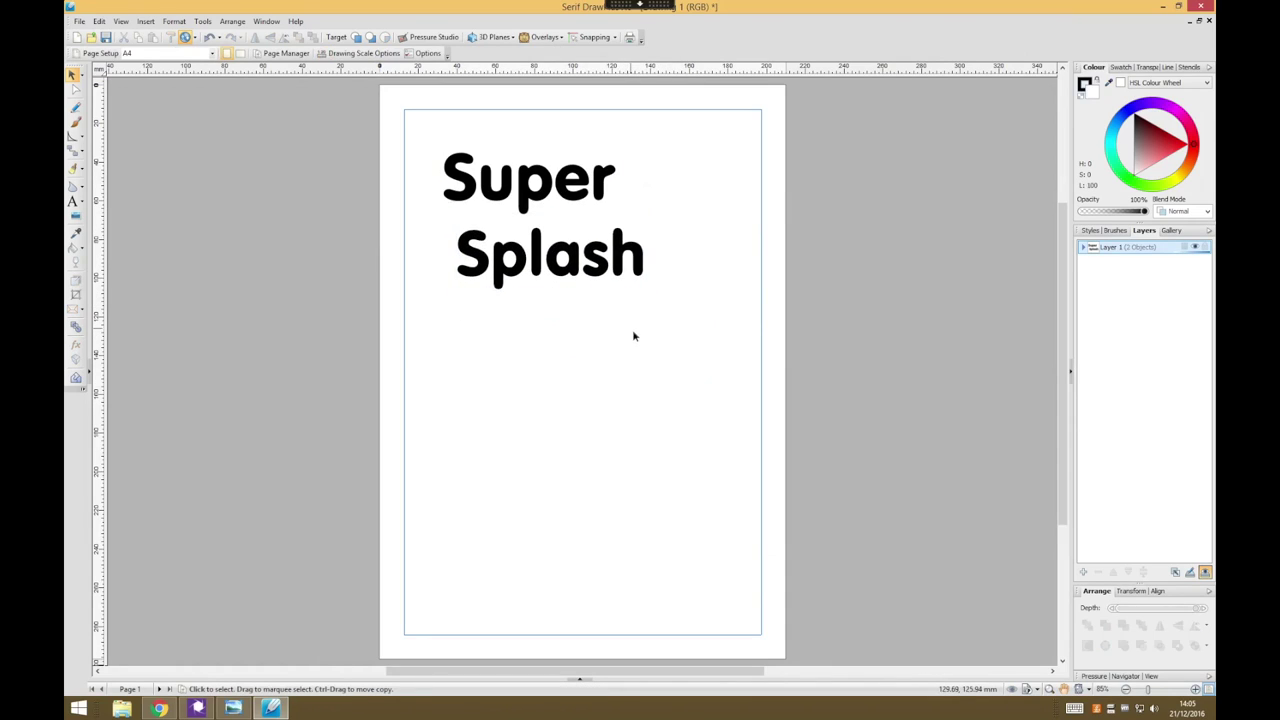
click(577, 201)
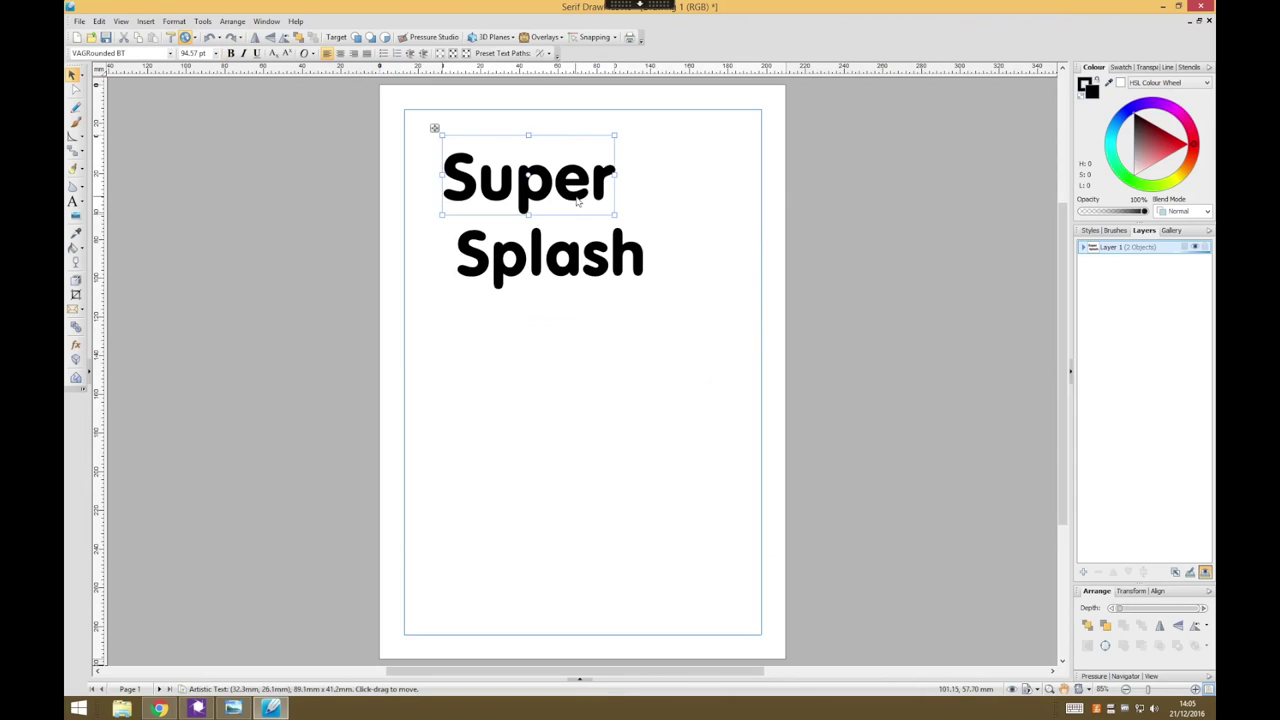
shift+click(640, 256)
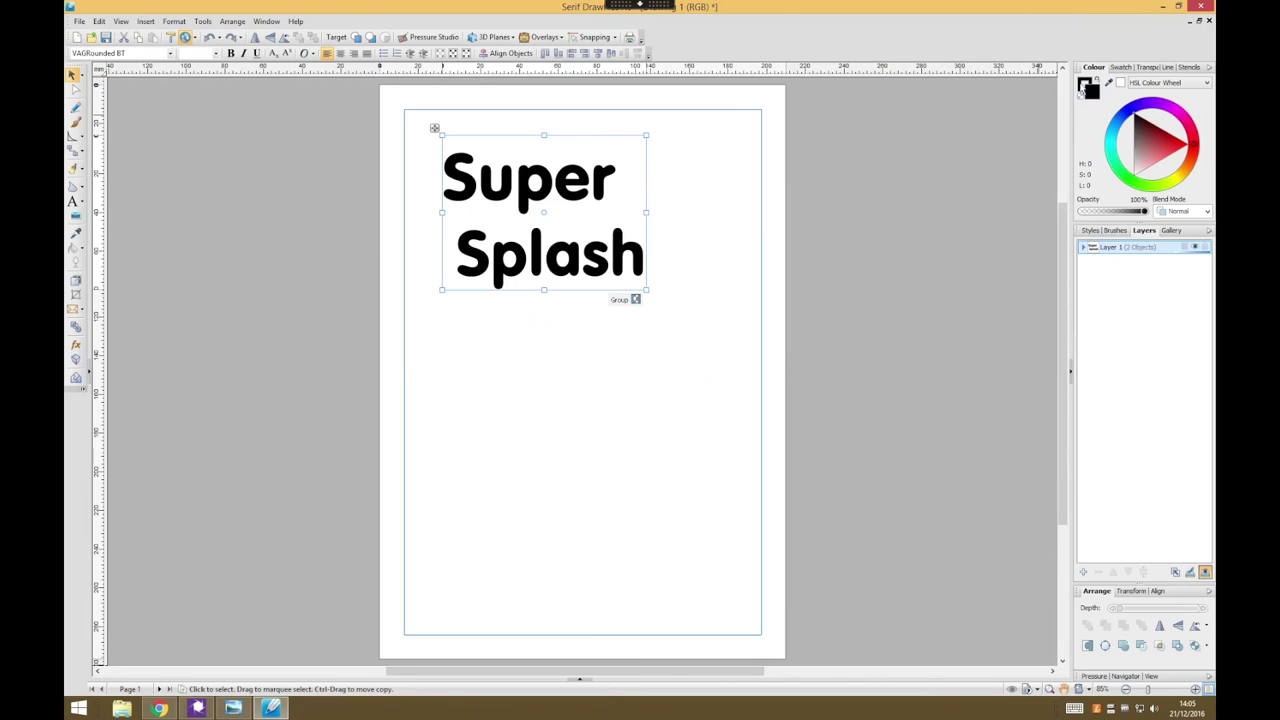
Step: Fill both Super and Splash bright orange using the Colour tab's HSL wheel
click(1174, 147)
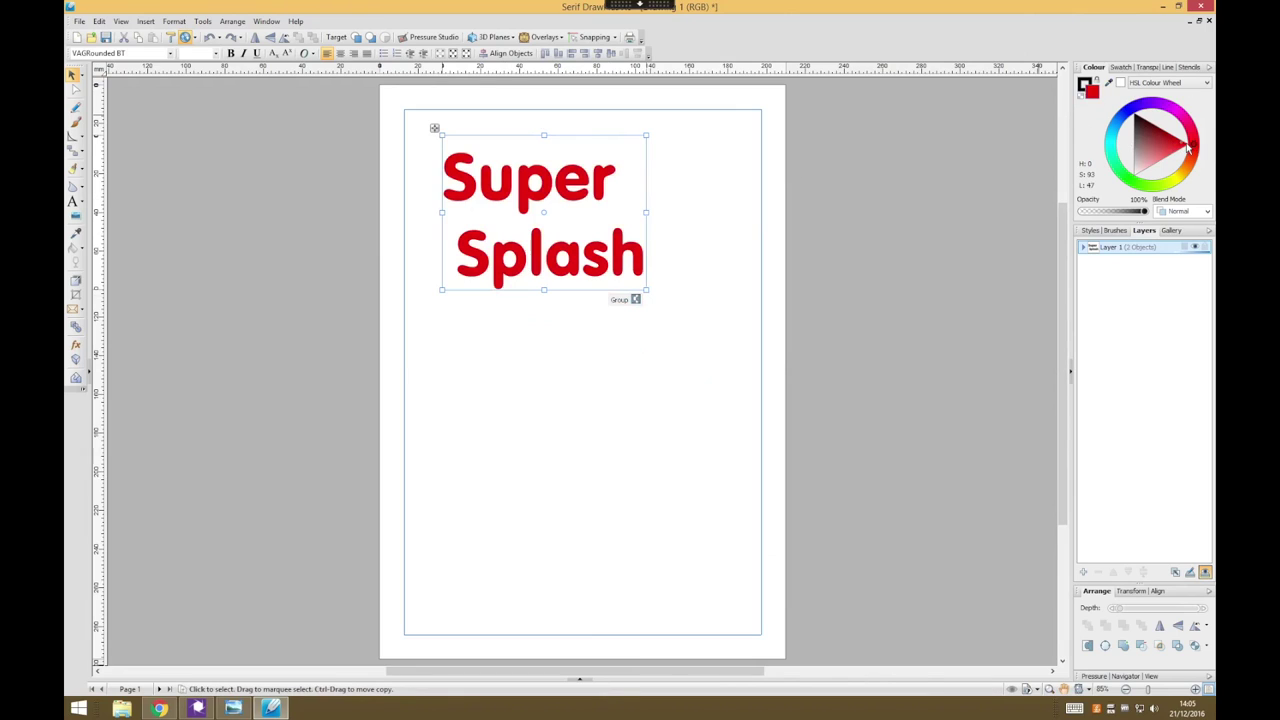
drag(1163, 153, 1190, 148)
mouse_move(1196, 148)
mouse_down()
mouse_move(1180, 182)
mouse_move(1193, 173)
mouse_up()
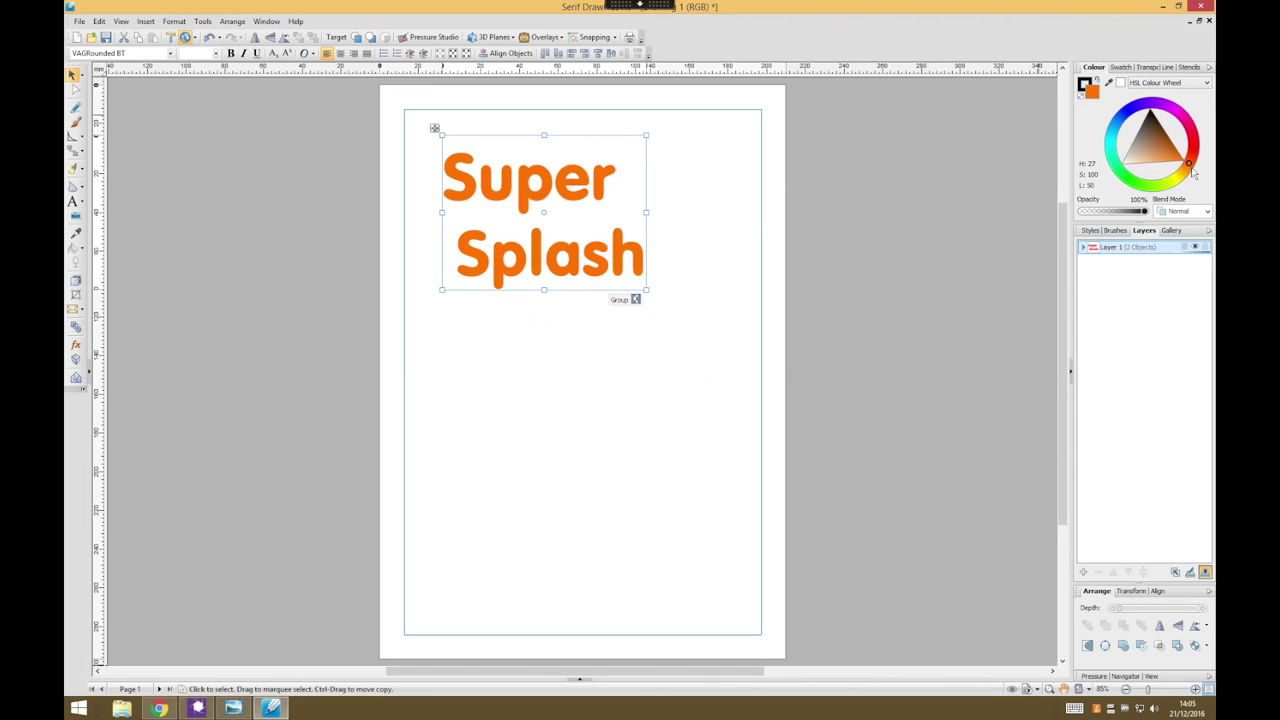
click(703, 235)
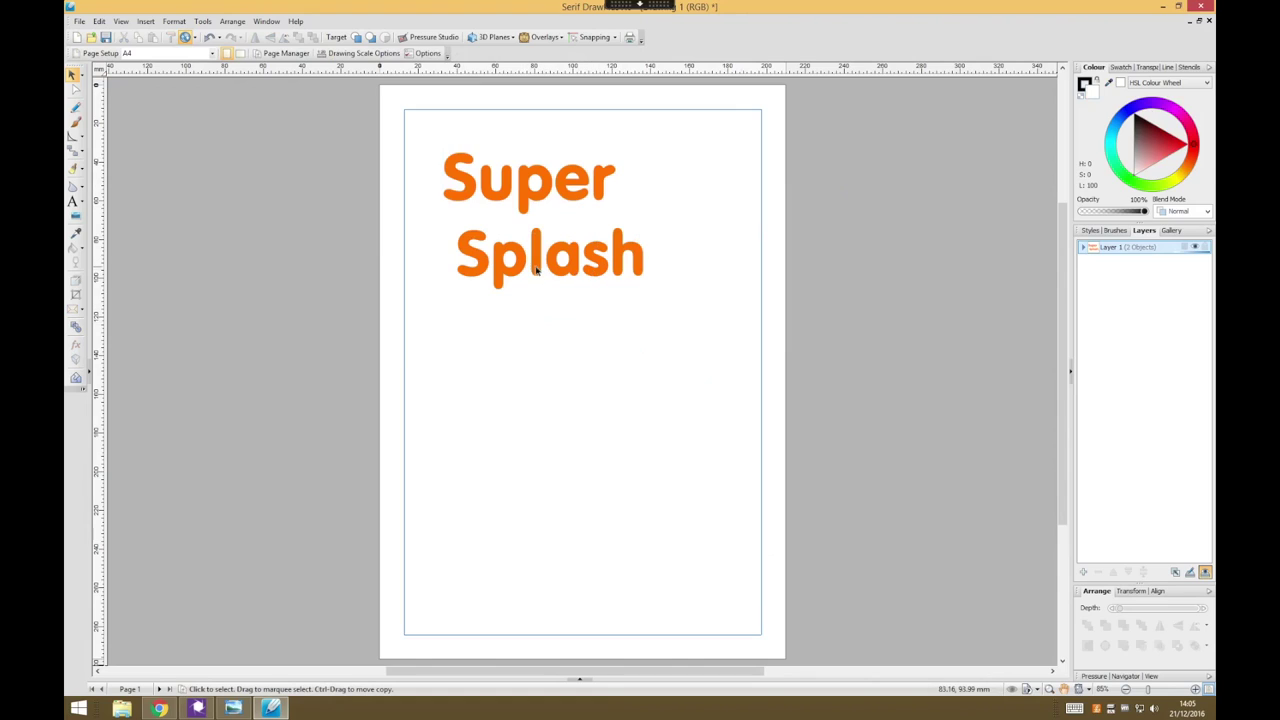
drag(537, 245, 547, 328)
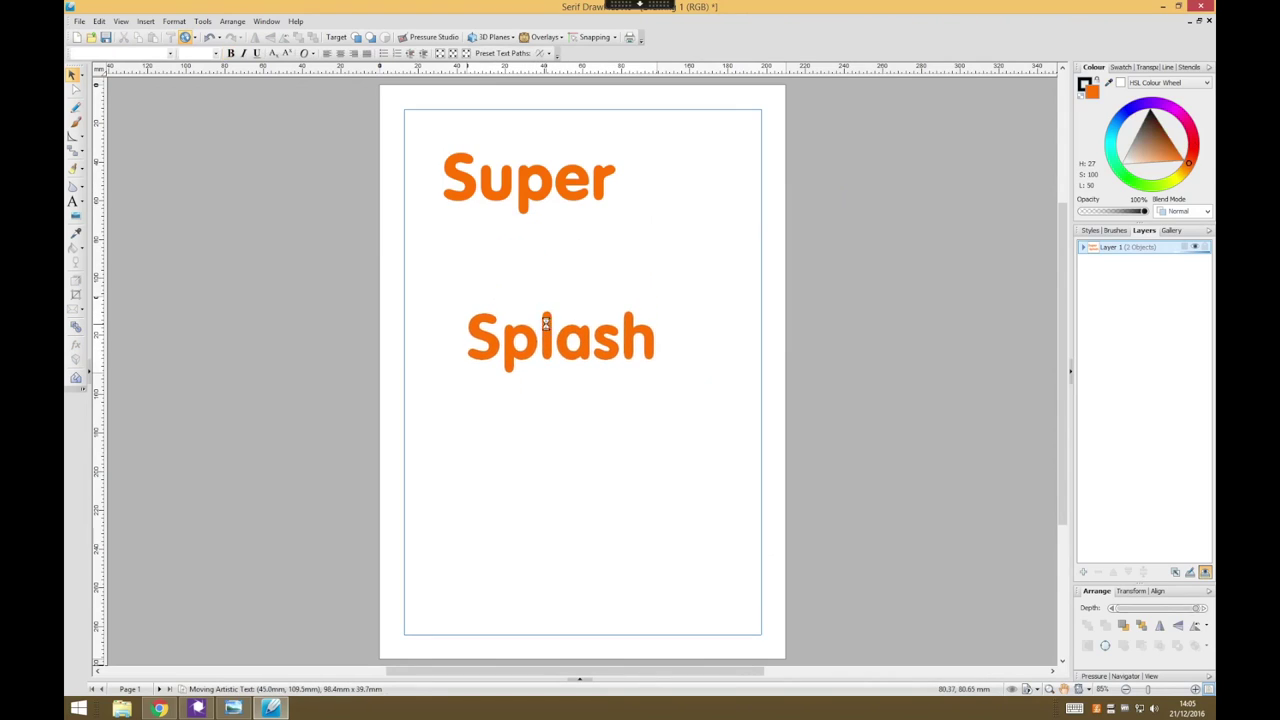
Step: Put the word Super onto a curved preset text path
click(545, 197)
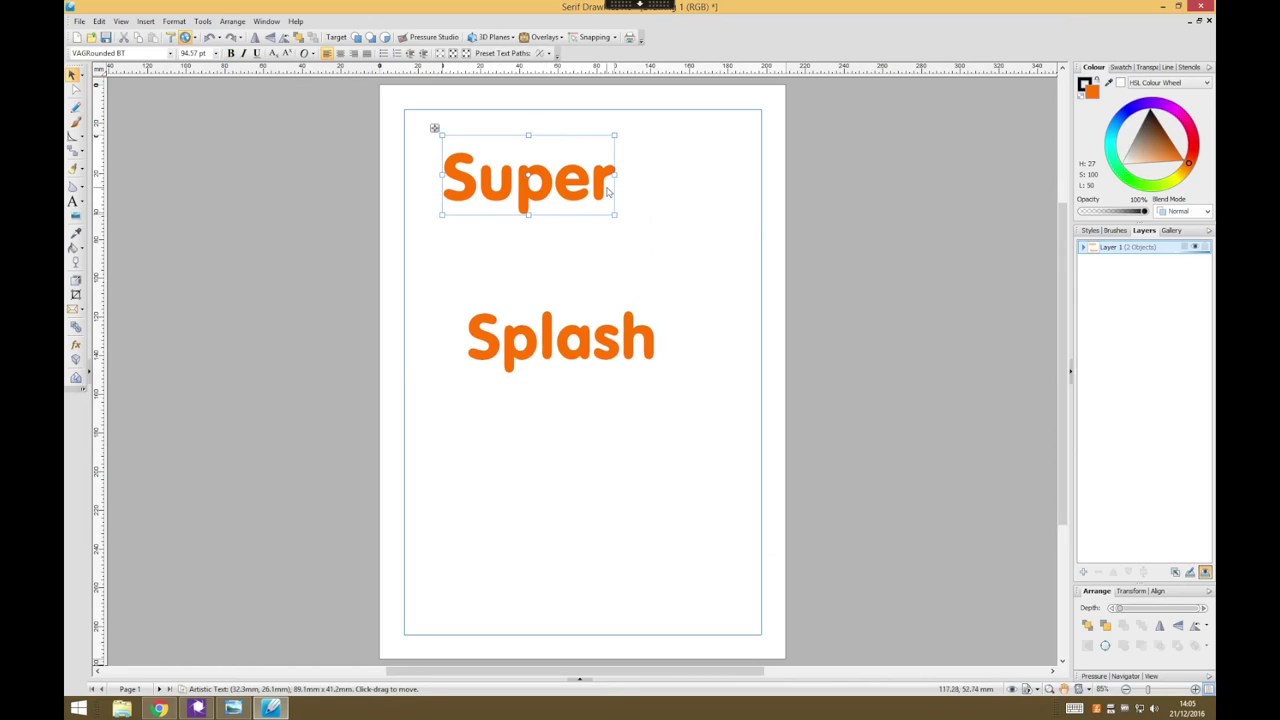
click(73, 201)
double_click(540, 195)
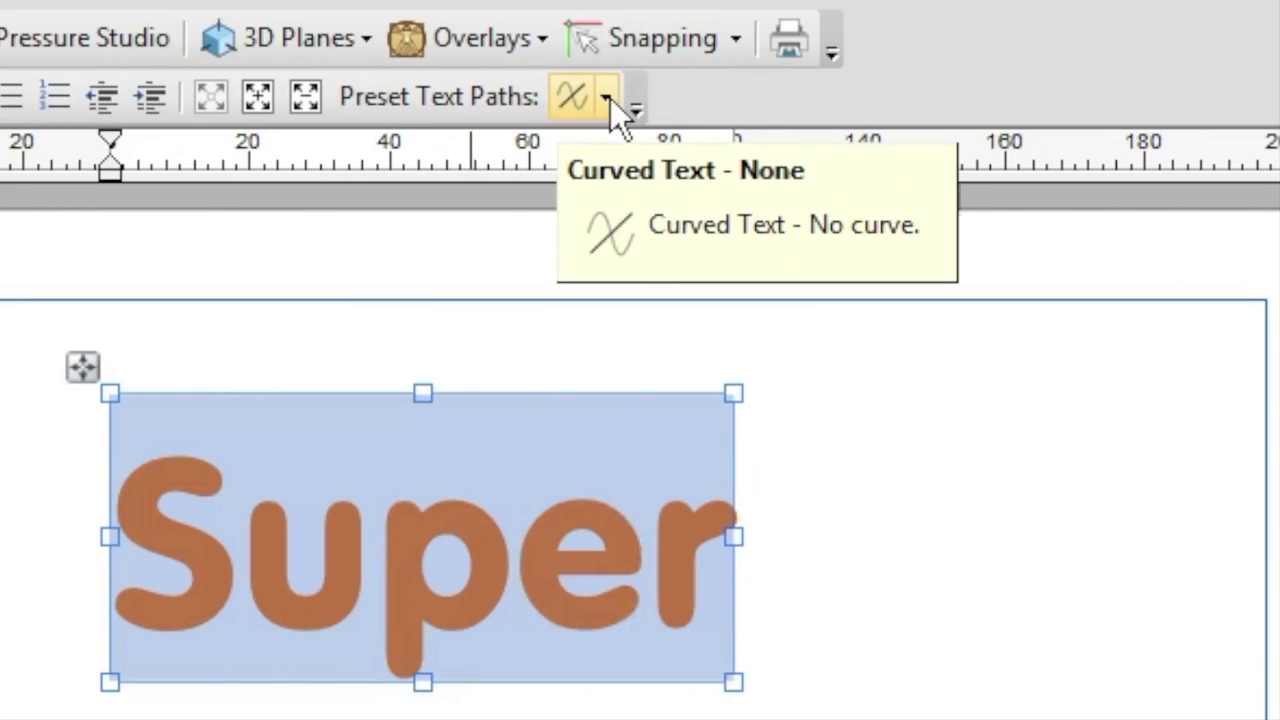
click(606, 97)
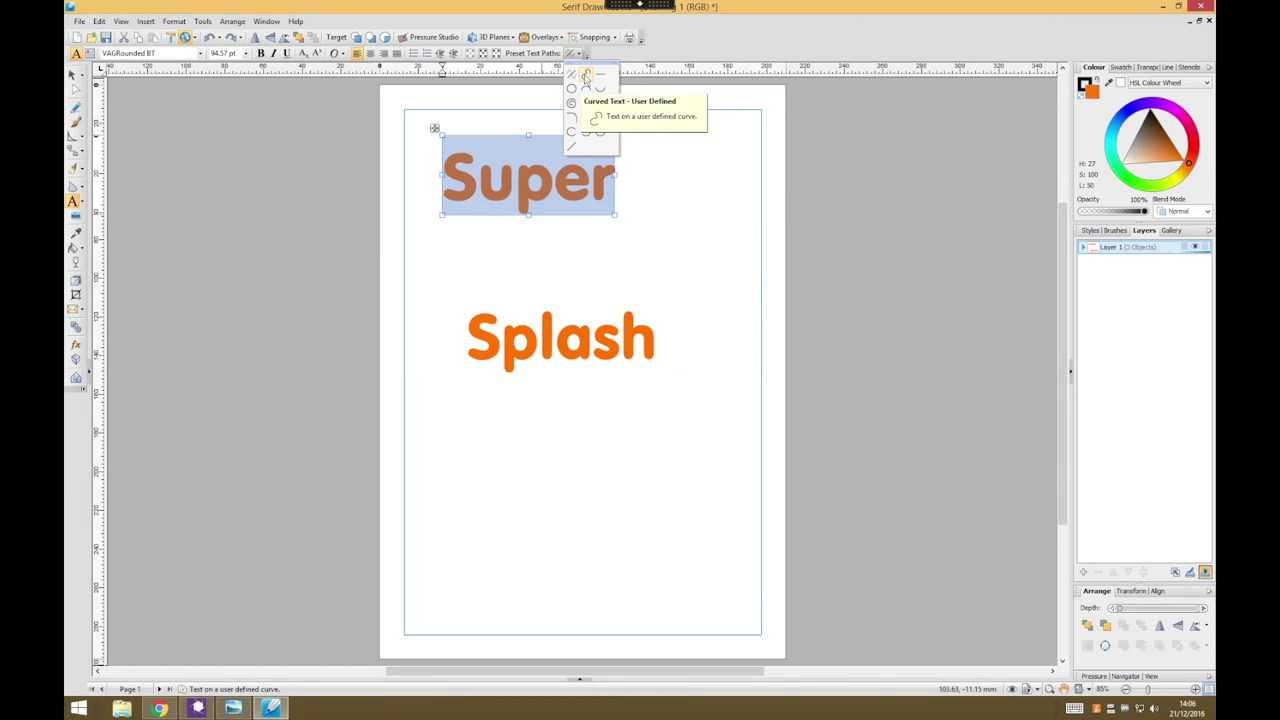
click(586, 76)
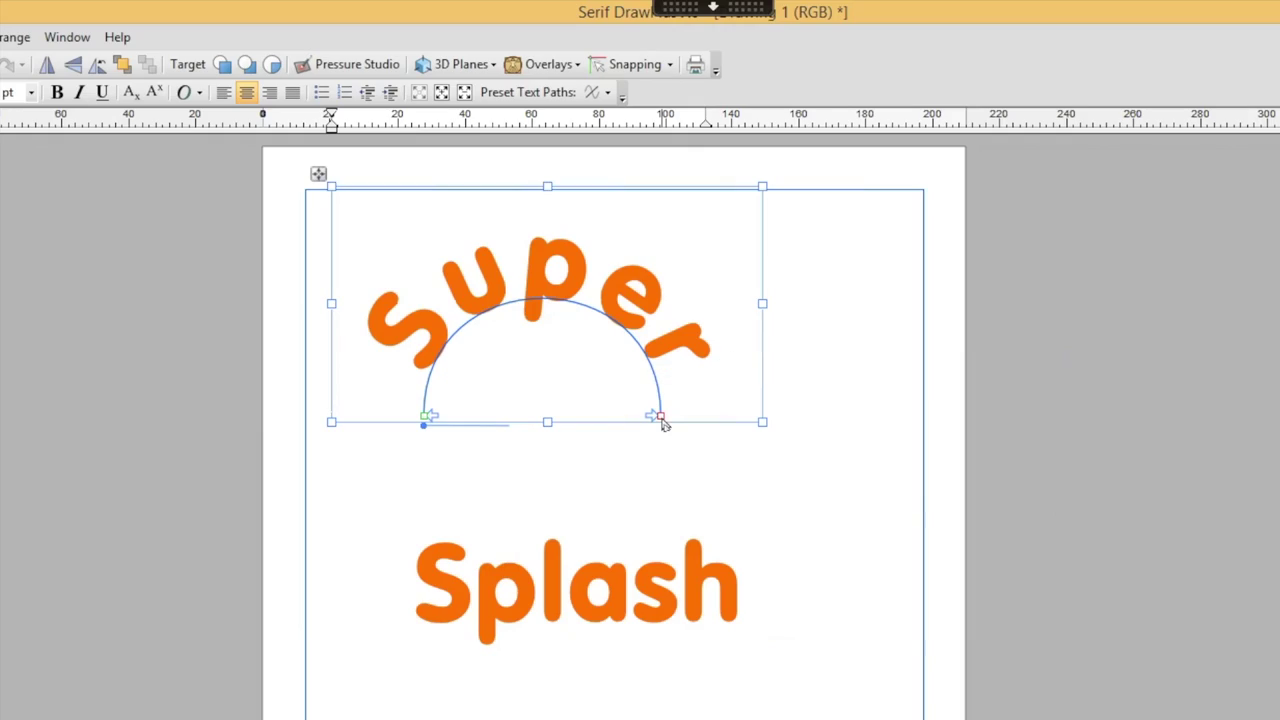
Step: Reshape Super's arch by dragging its nodes and handles, then move it just above Splash
click(661, 418)
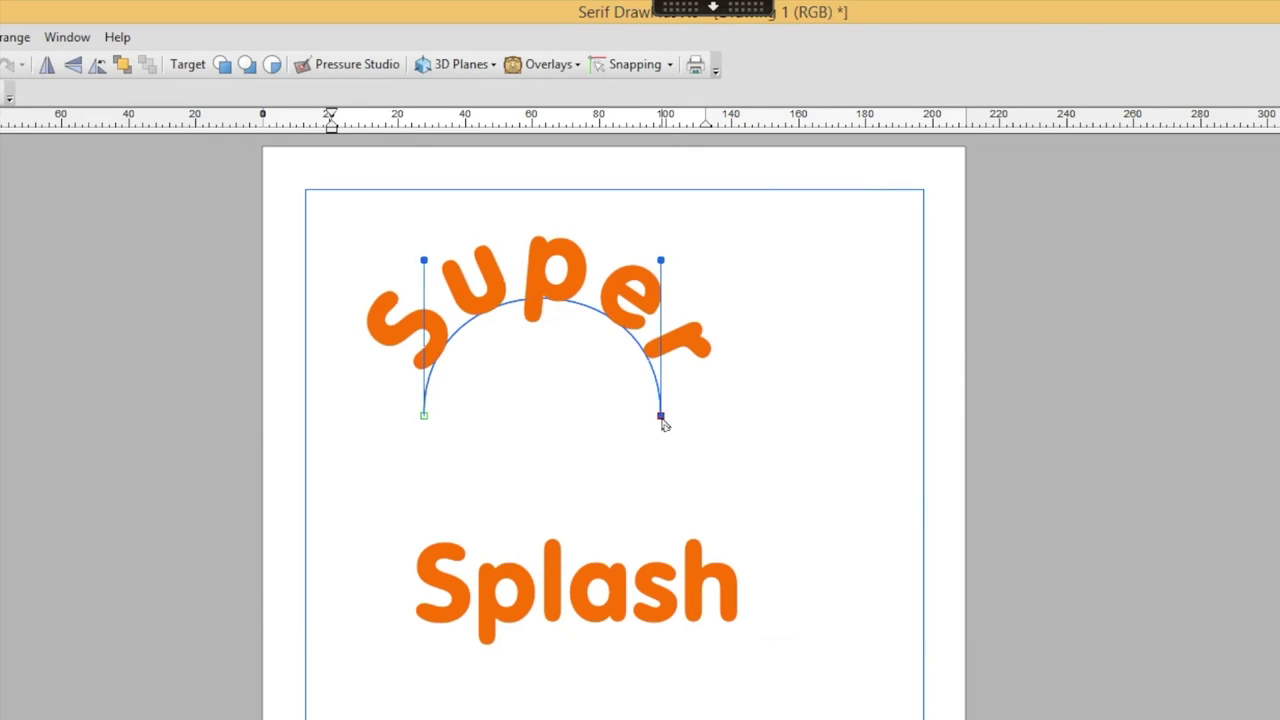
drag(663, 421, 661, 316)
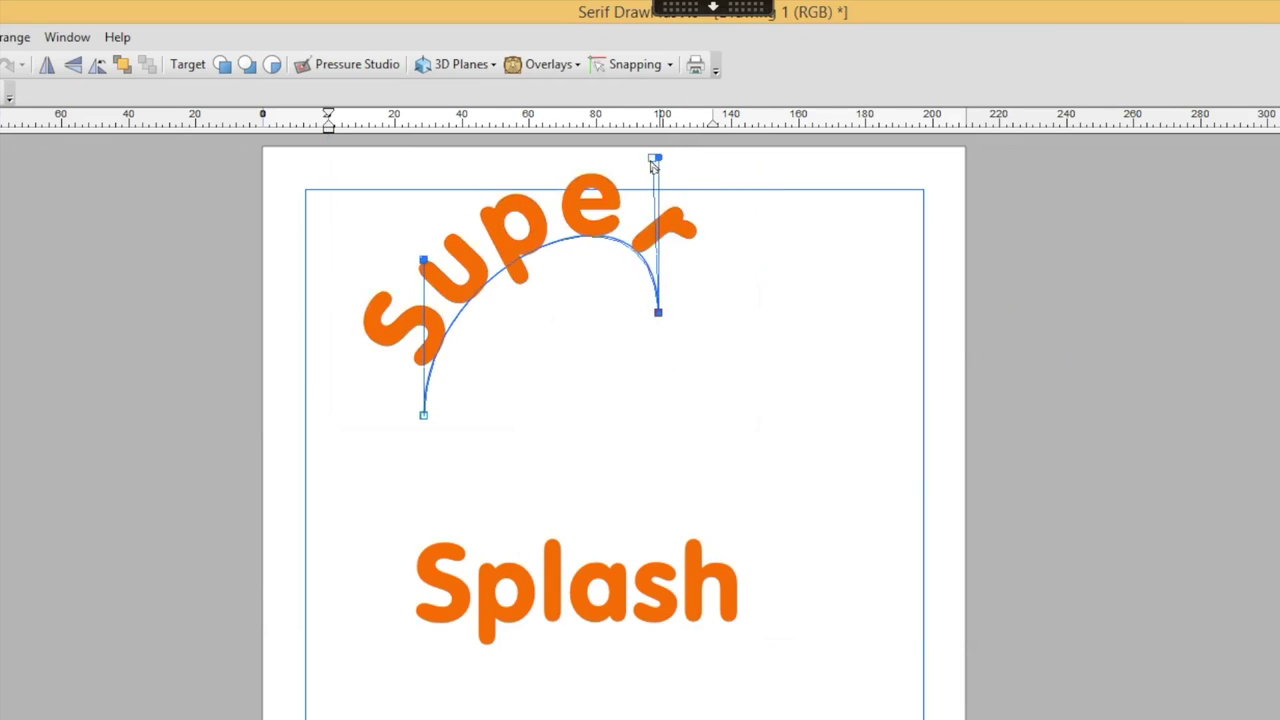
drag(540, 262, 551, 258)
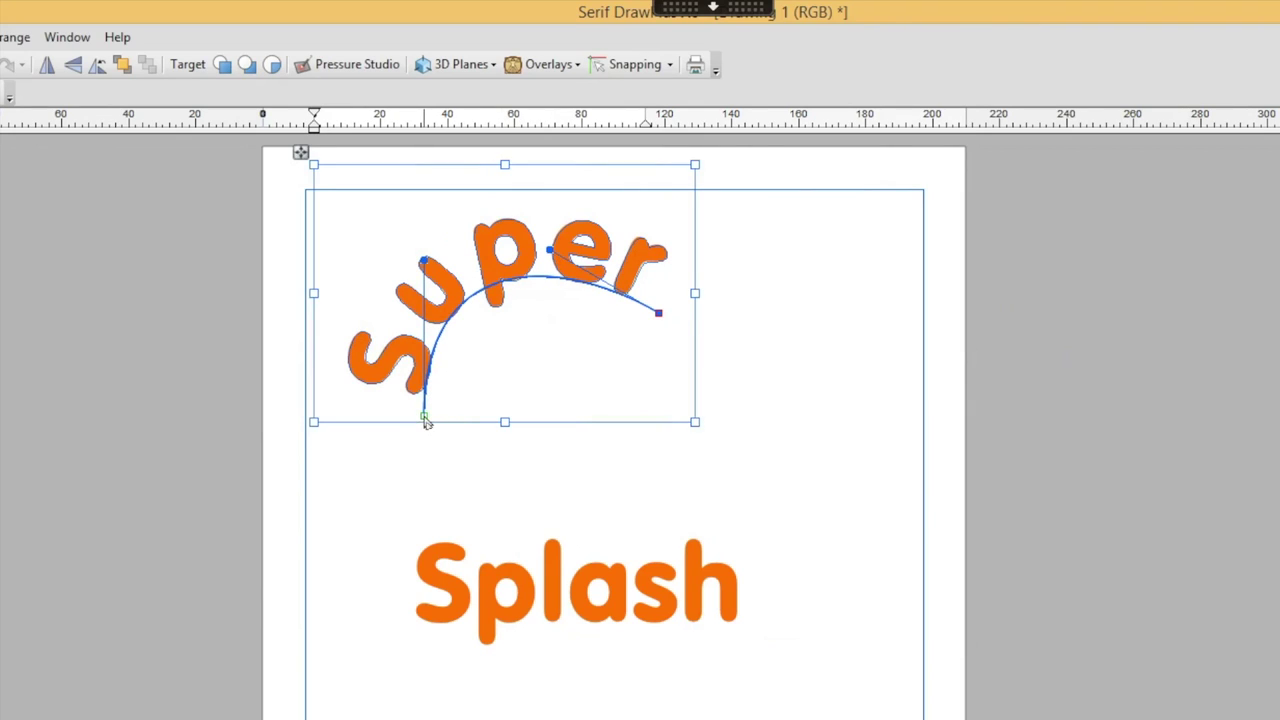
drag(424, 418, 374, 413)
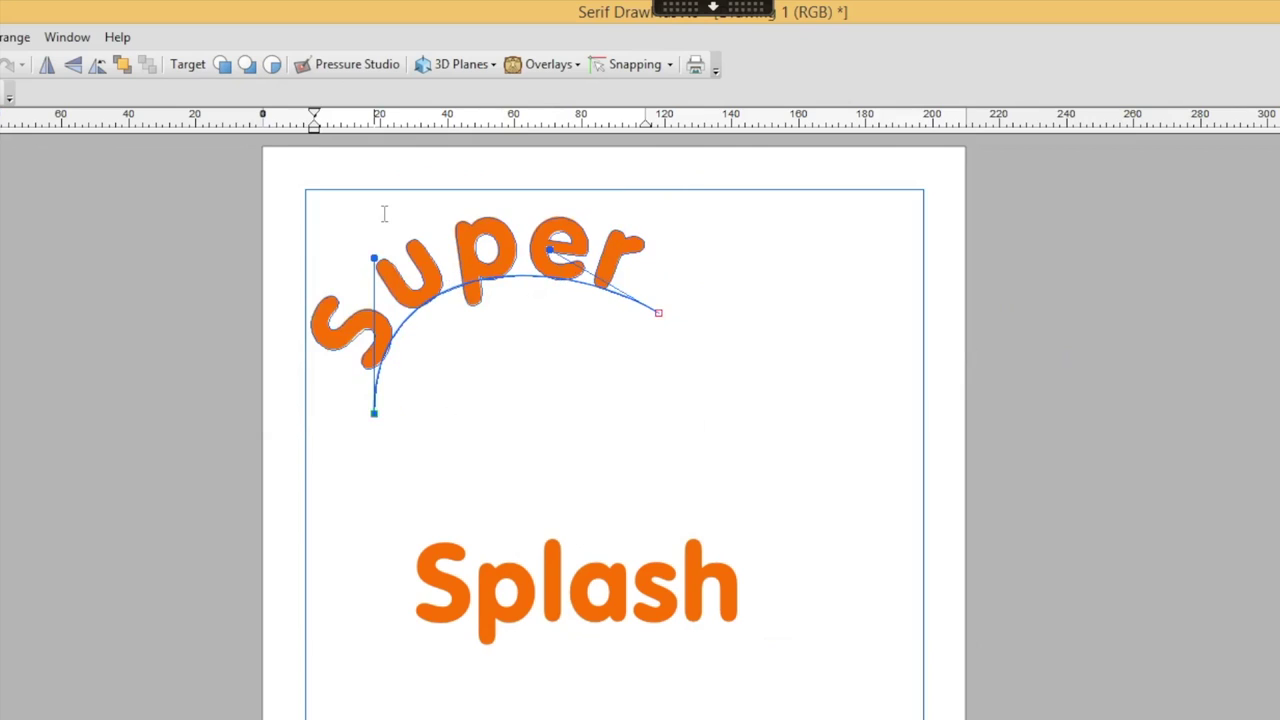
drag(377, 265, 446, 265)
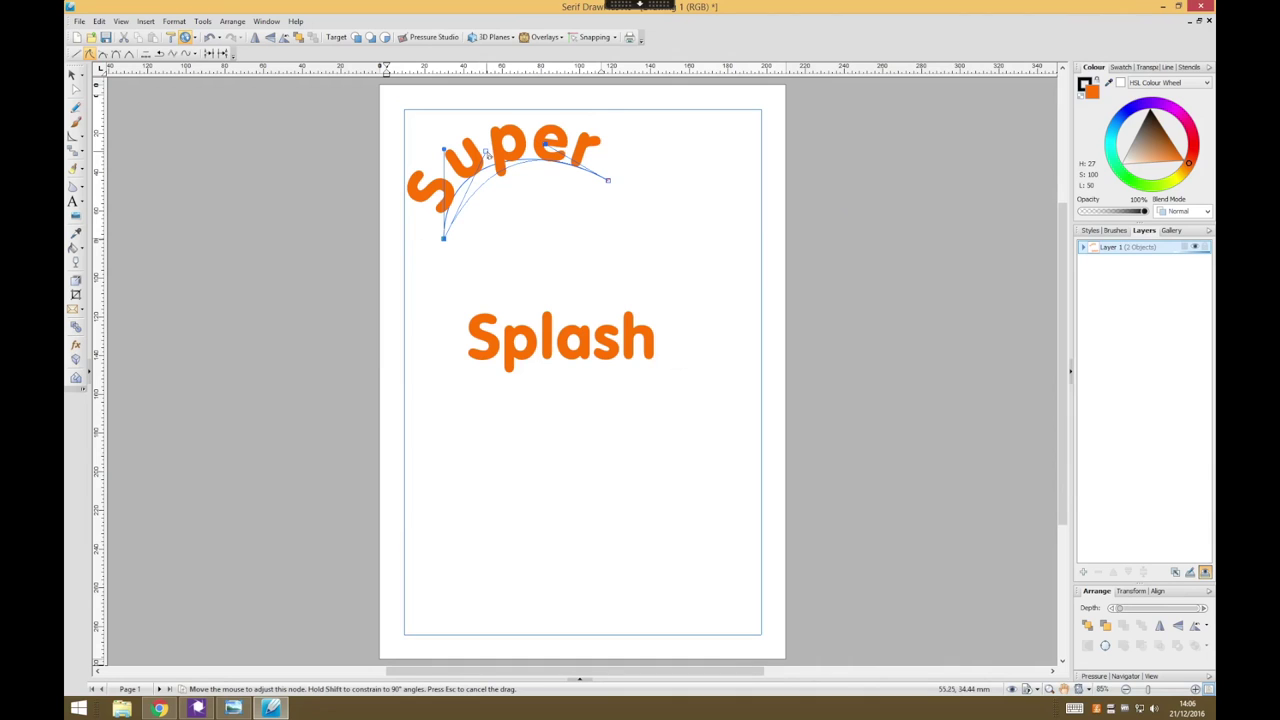
drag(488, 155, 487, 155)
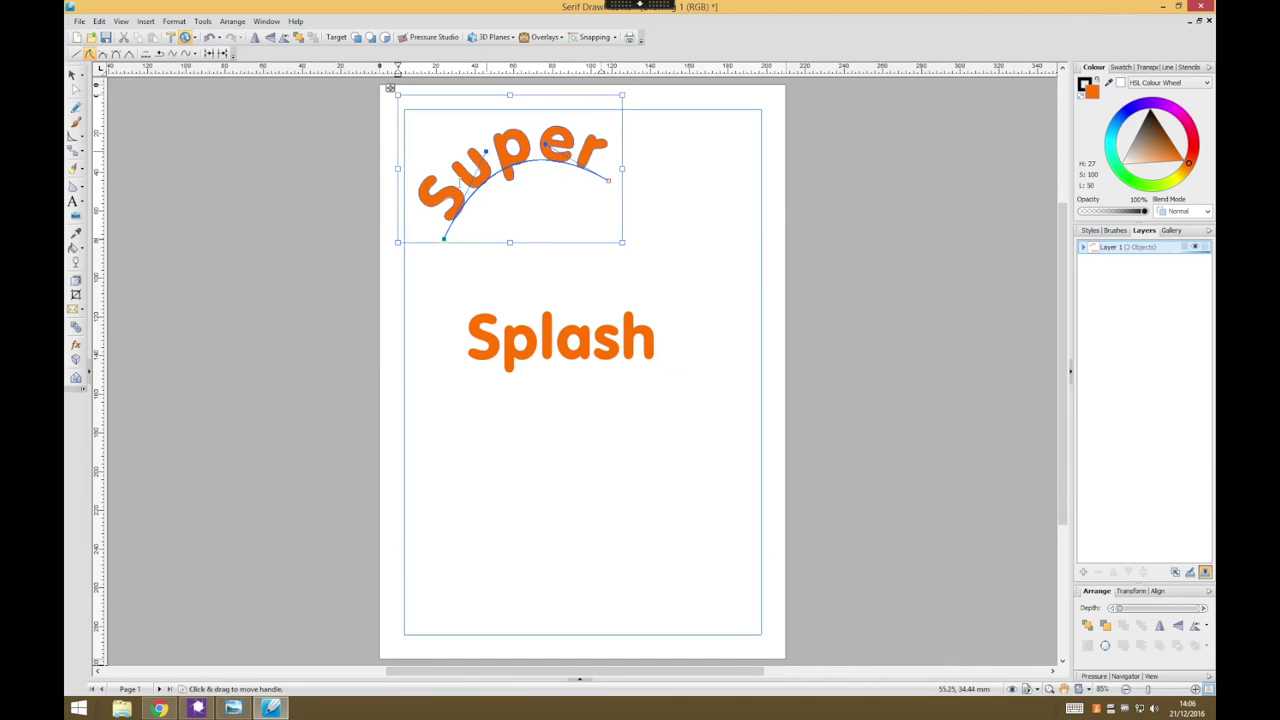
click(76, 76)
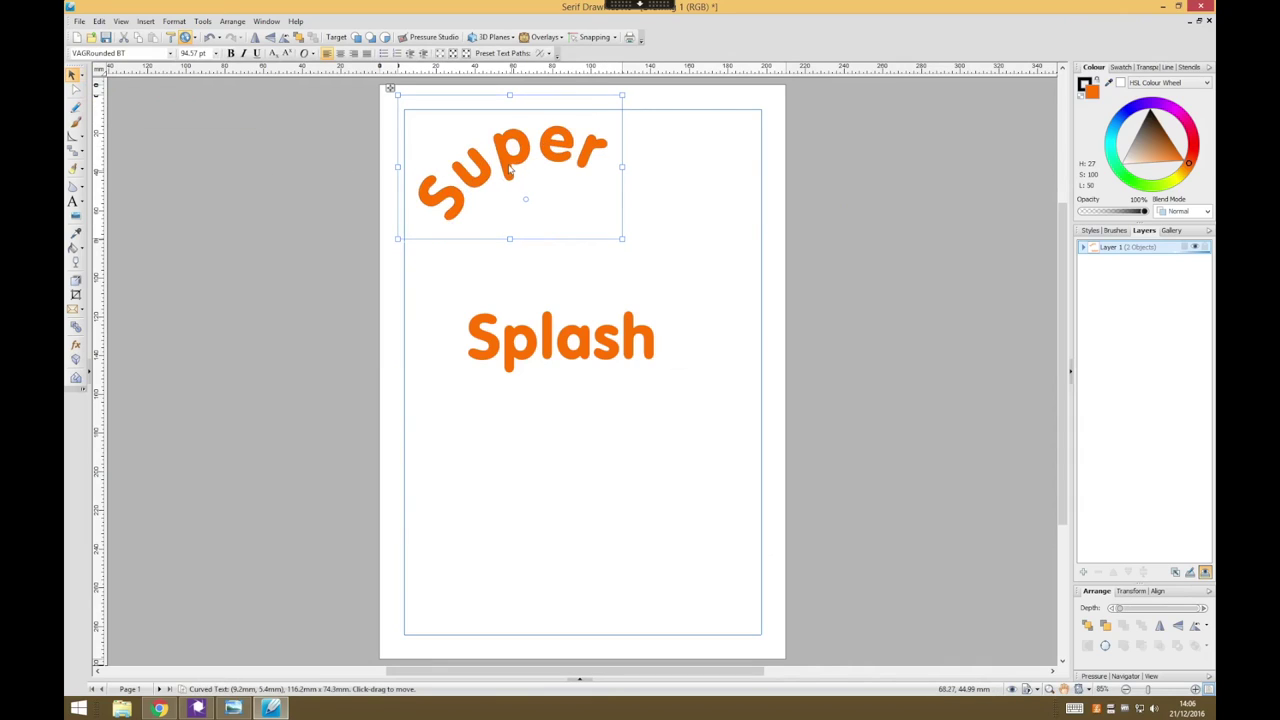
drag(512, 168, 536, 265)
Step: Set Splash on an arch preset path and adjust its nodes to parallel Super's curve
click(584, 355)
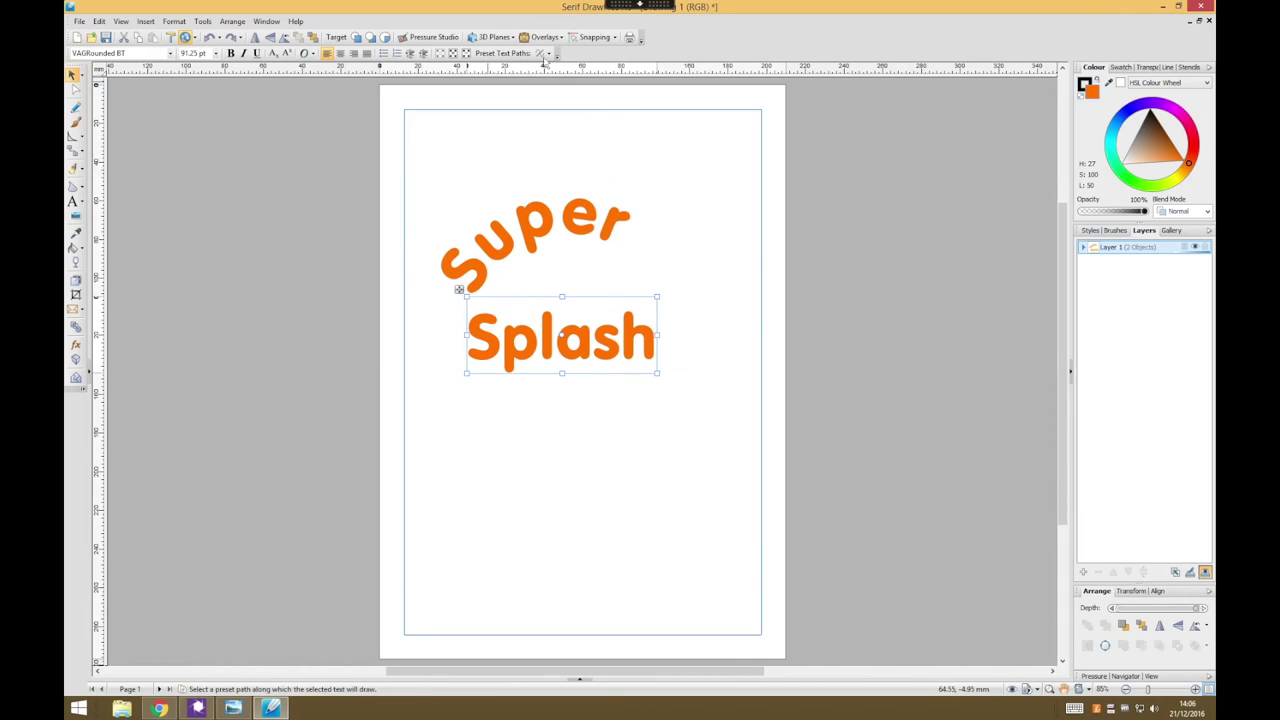
click(551, 54)
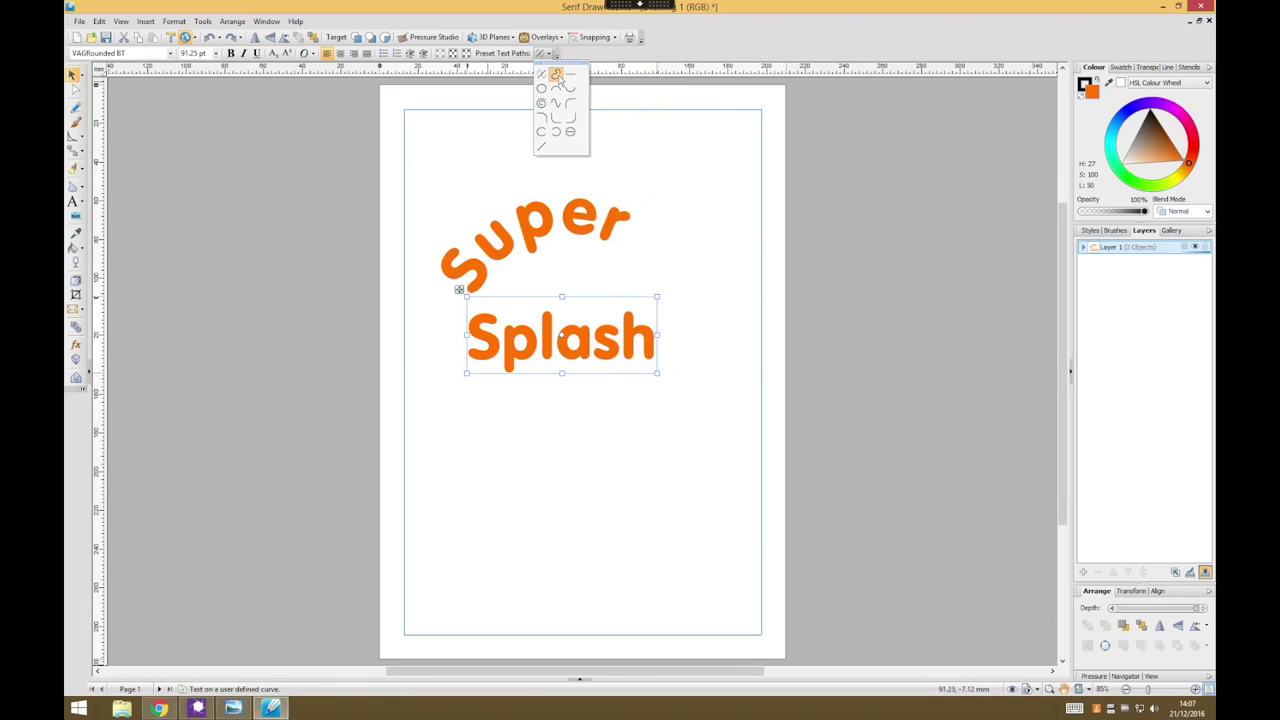
click(557, 76)
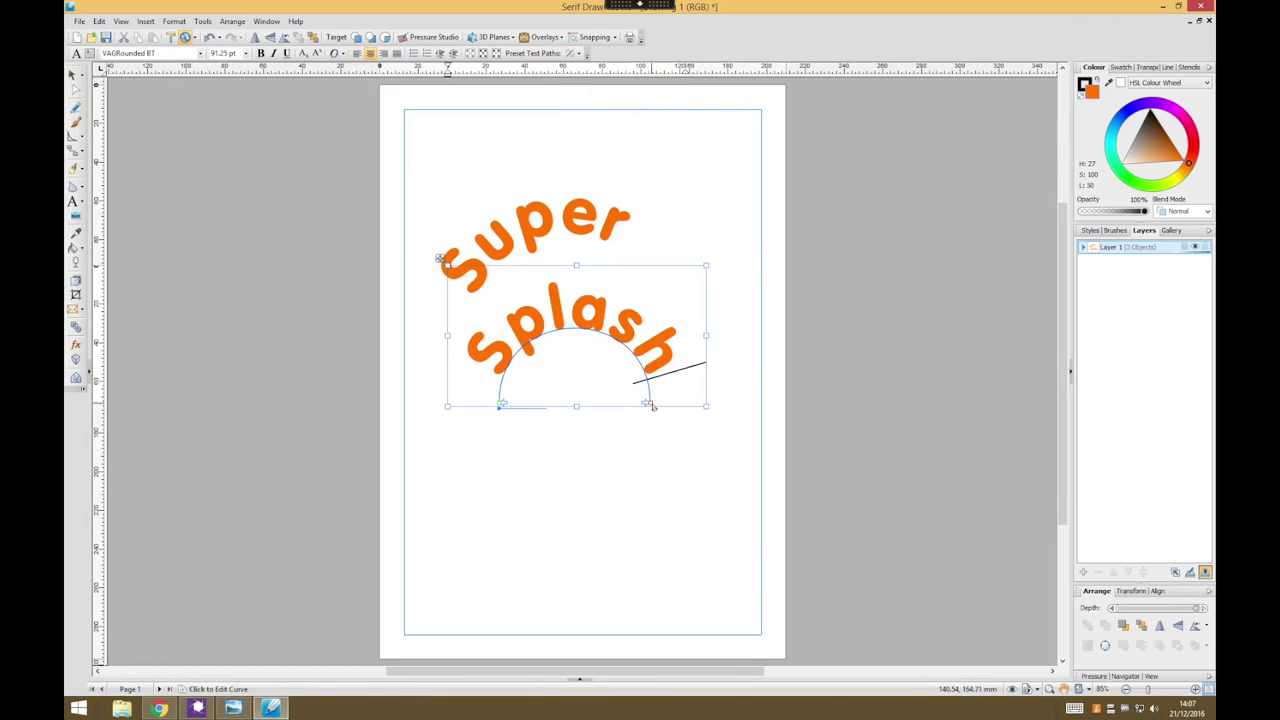
drag(652, 405, 651, 256)
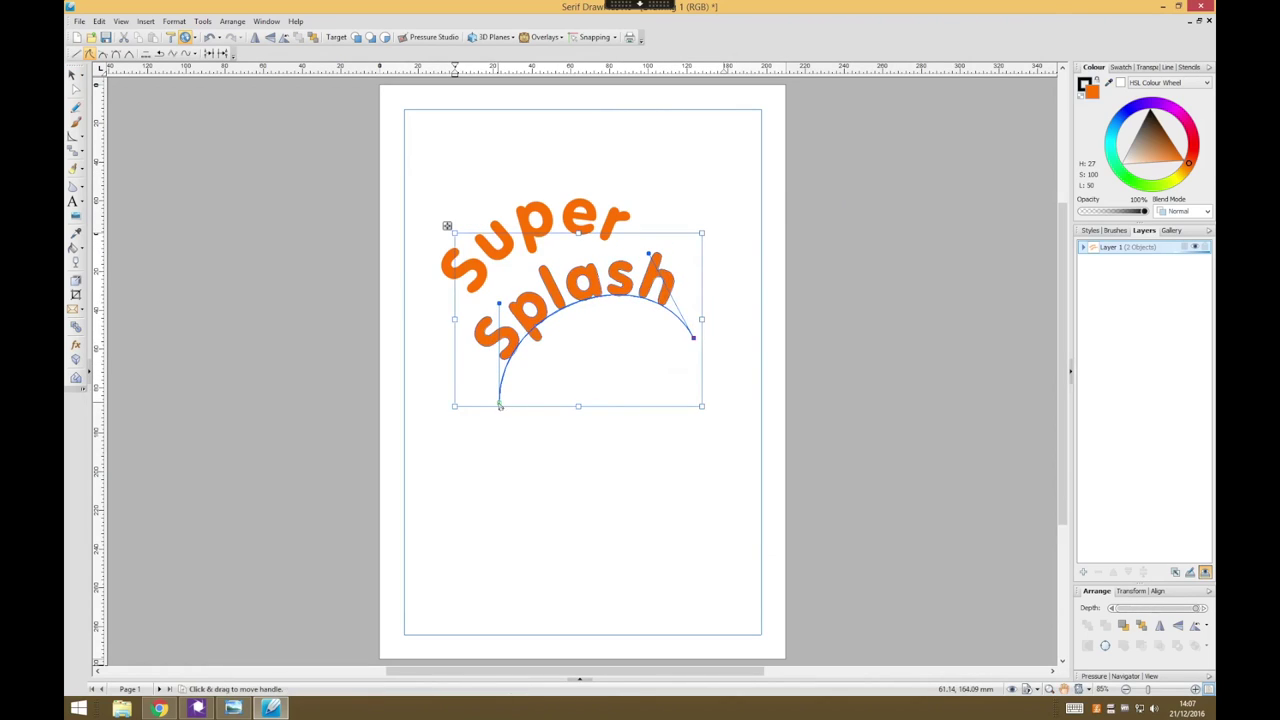
drag(498, 404, 484, 396)
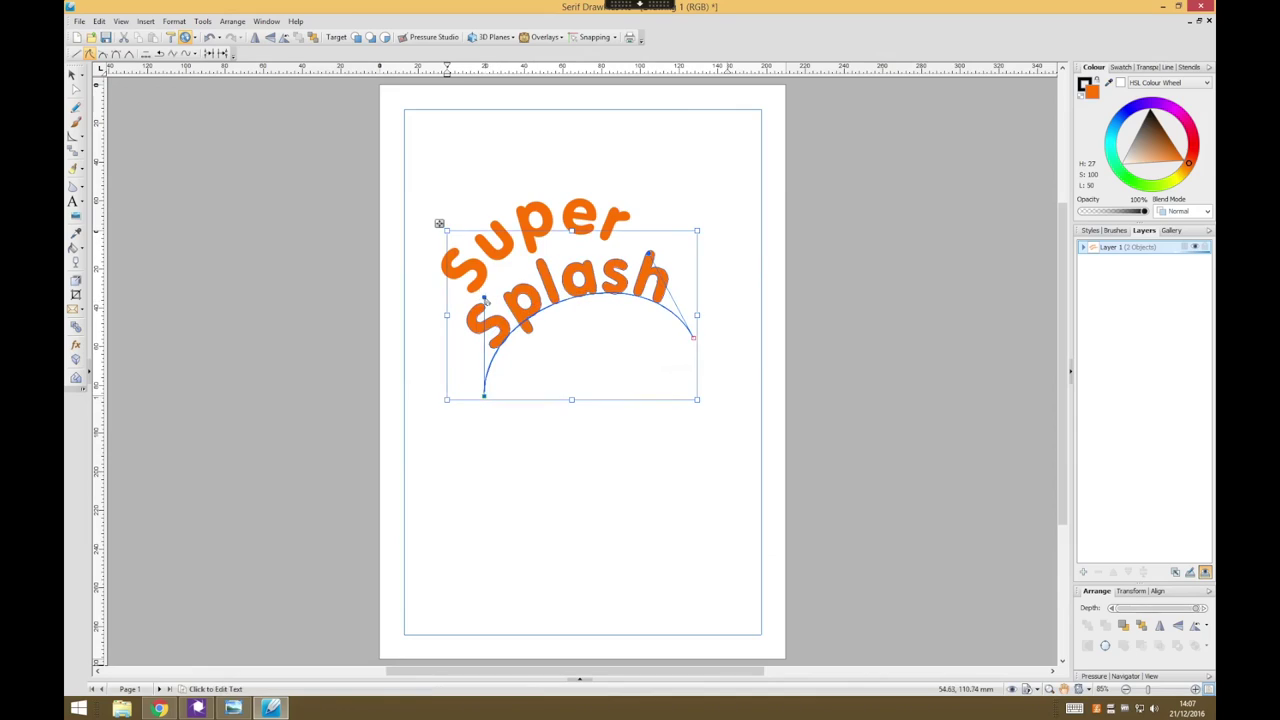
drag(487, 302, 530, 291)
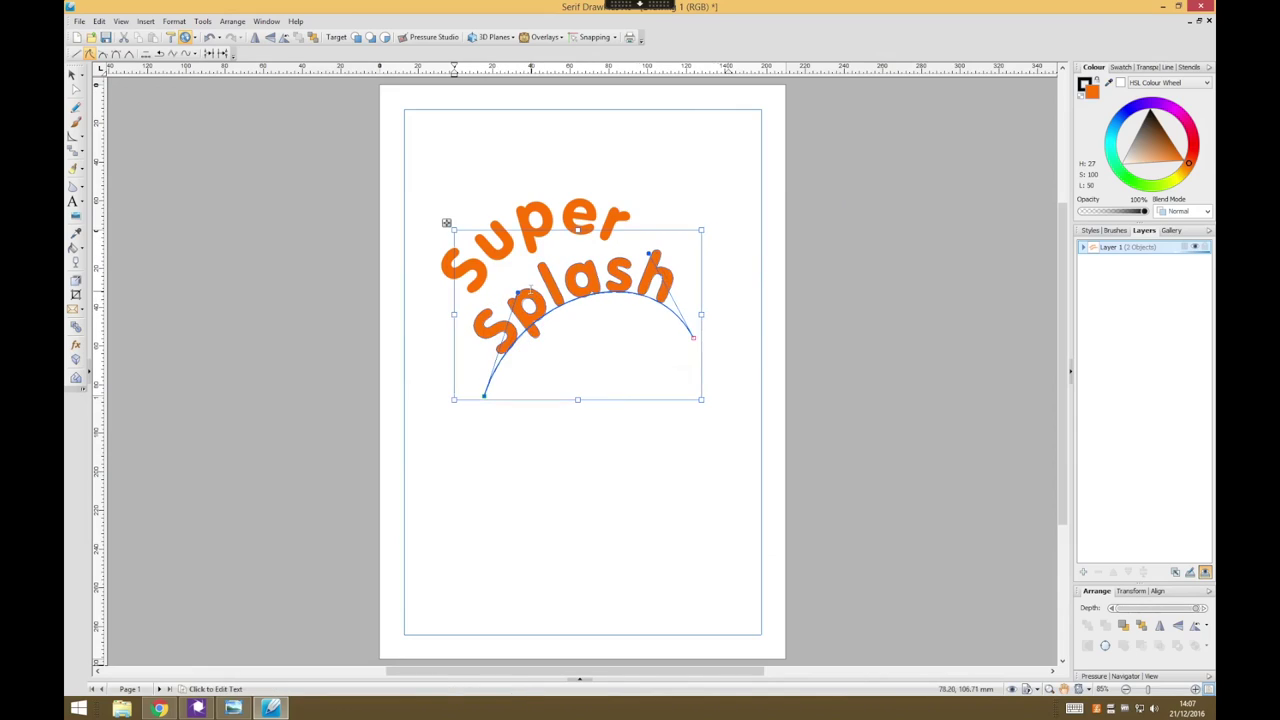
drag(696, 343, 706, 334)
drag(658, 249, 650, 256)
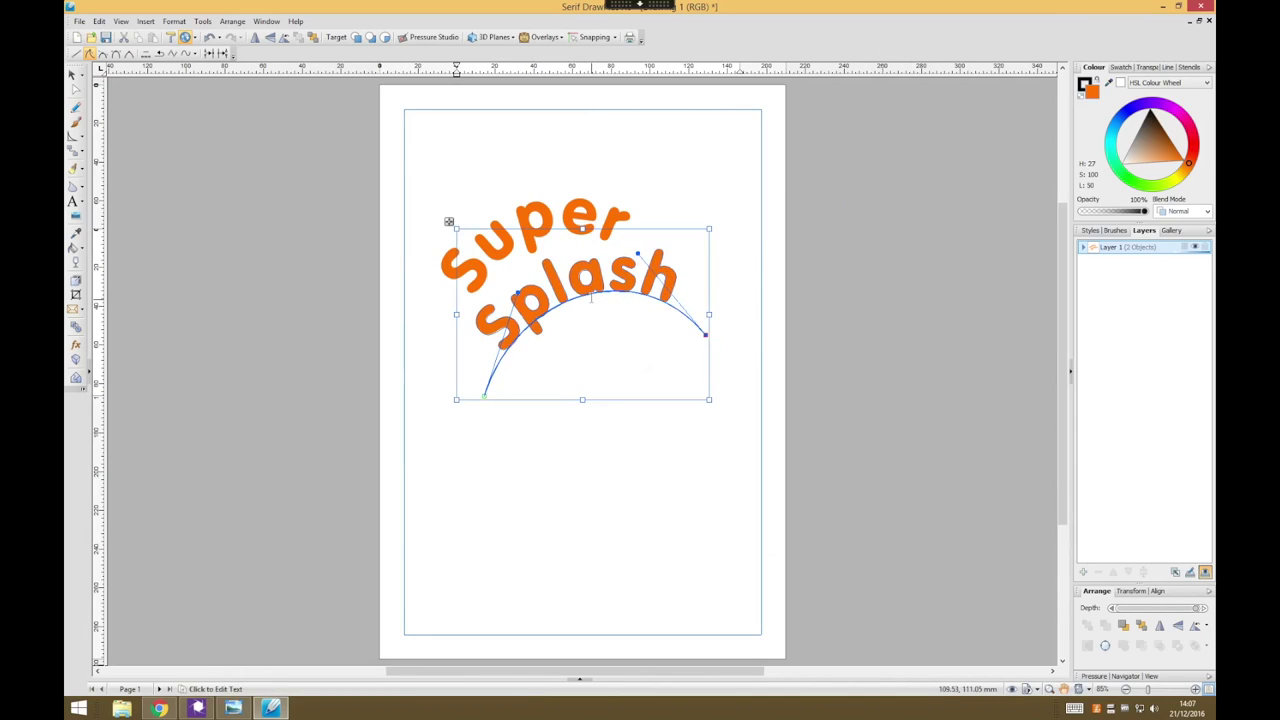
click(614, 430)
click(74, 75)
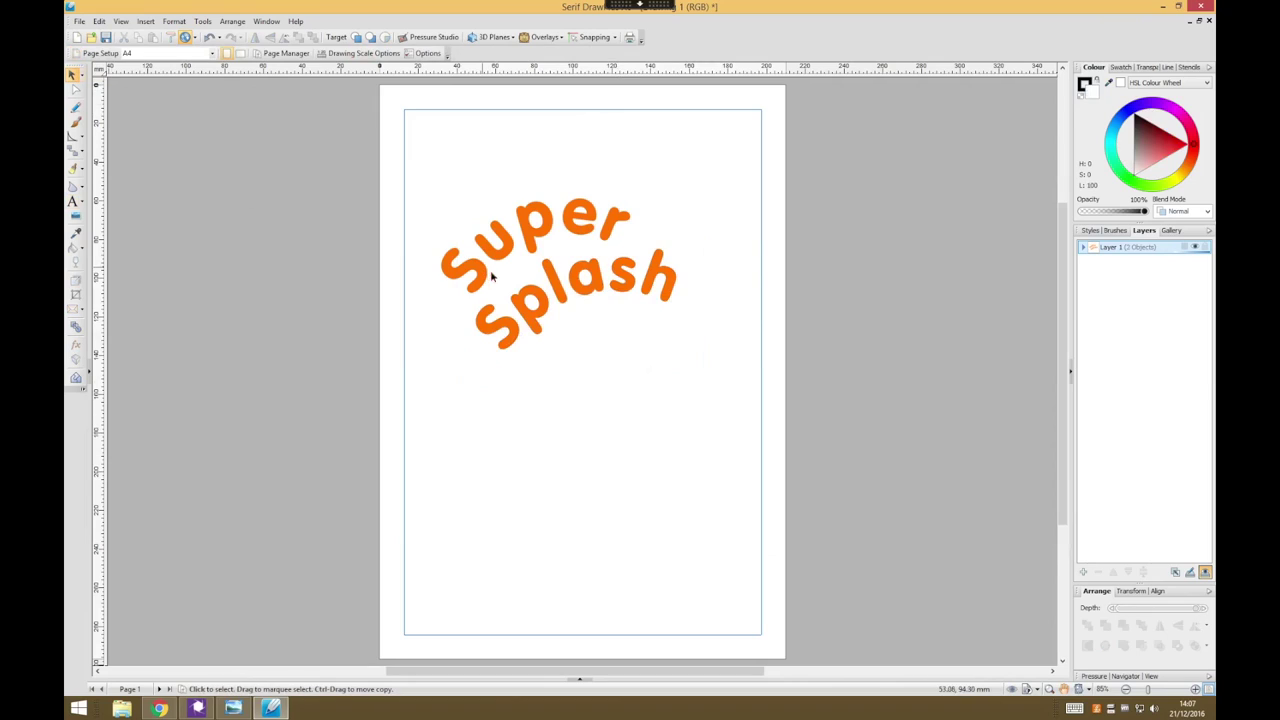
drag(573, 287, 564, 290)
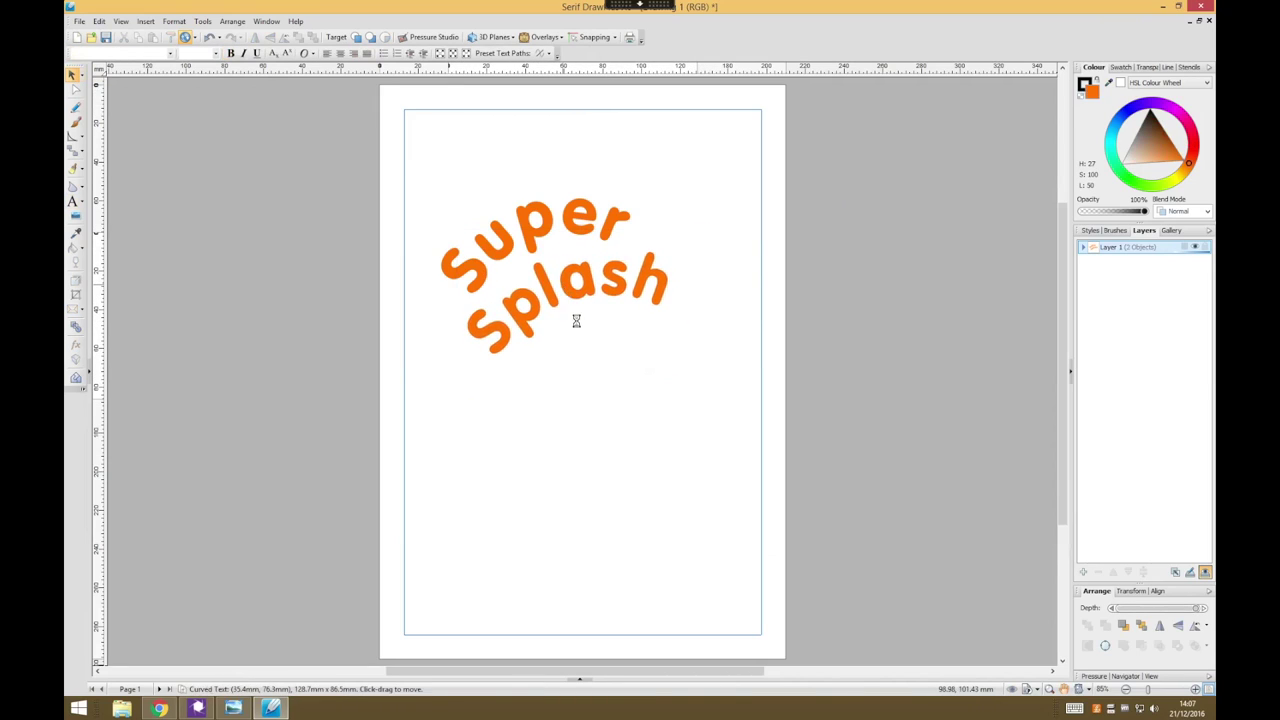
click(688, 284)
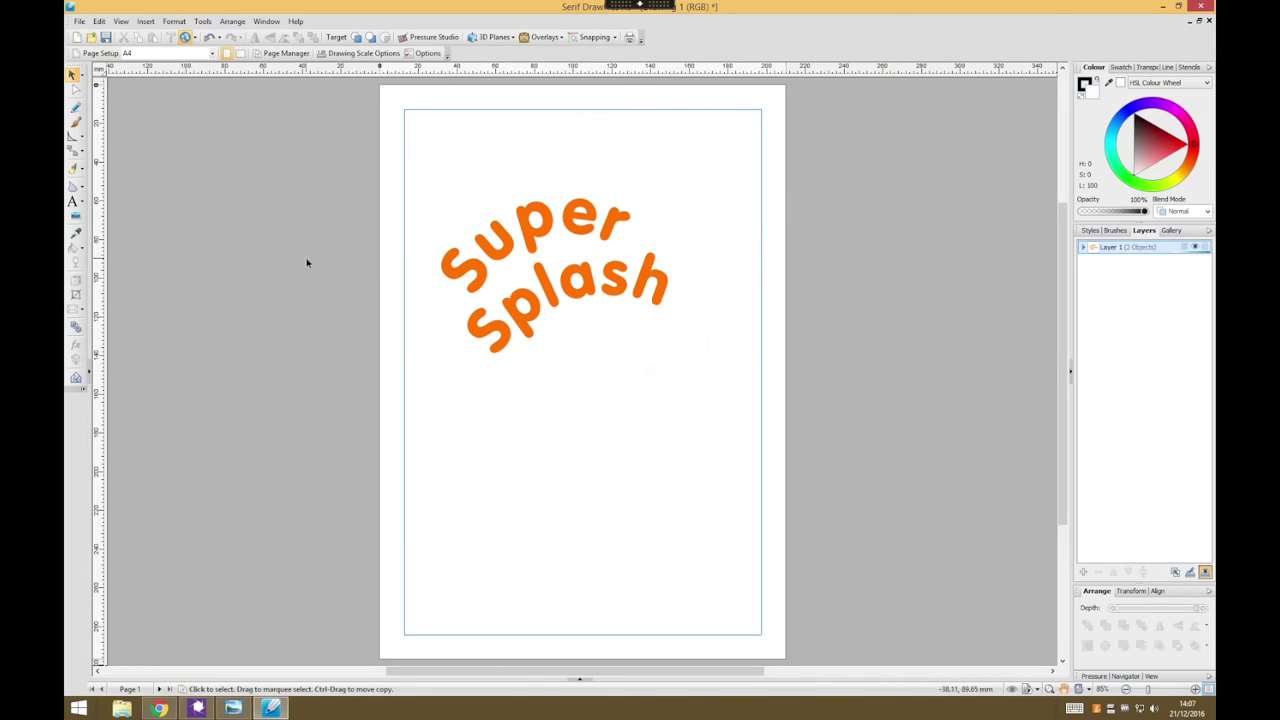
click(662, 290)
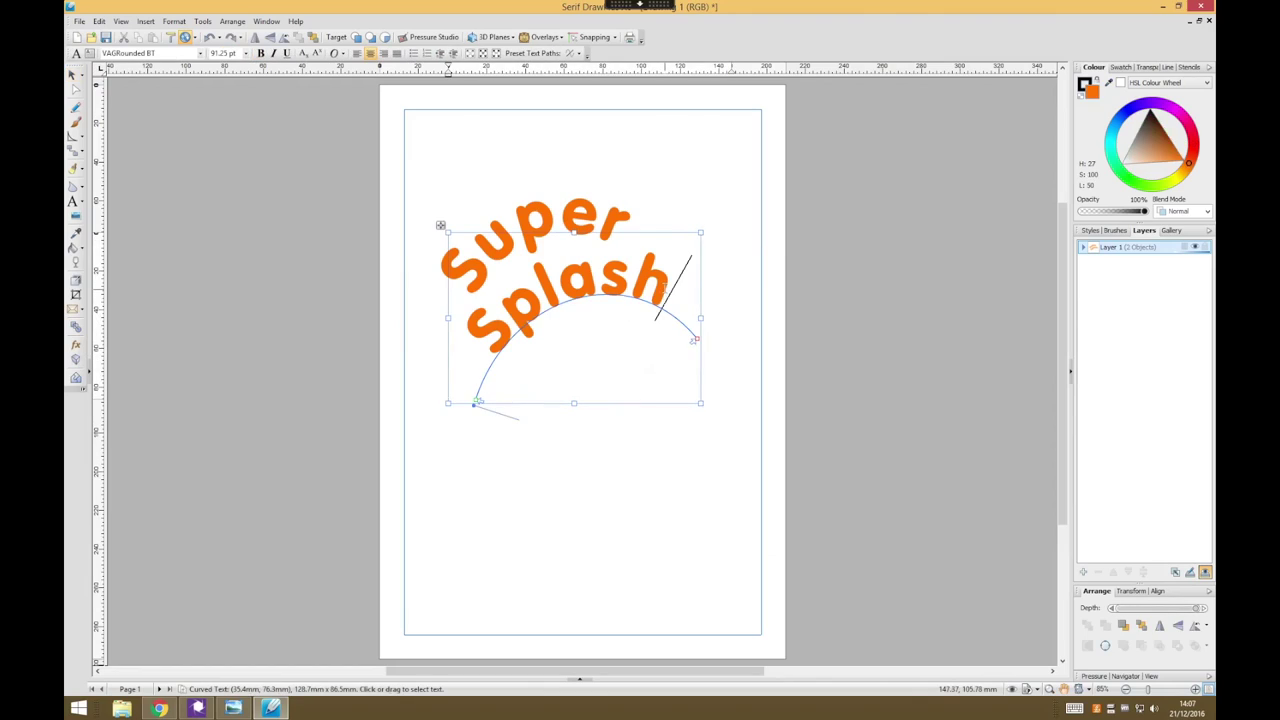
text(!)
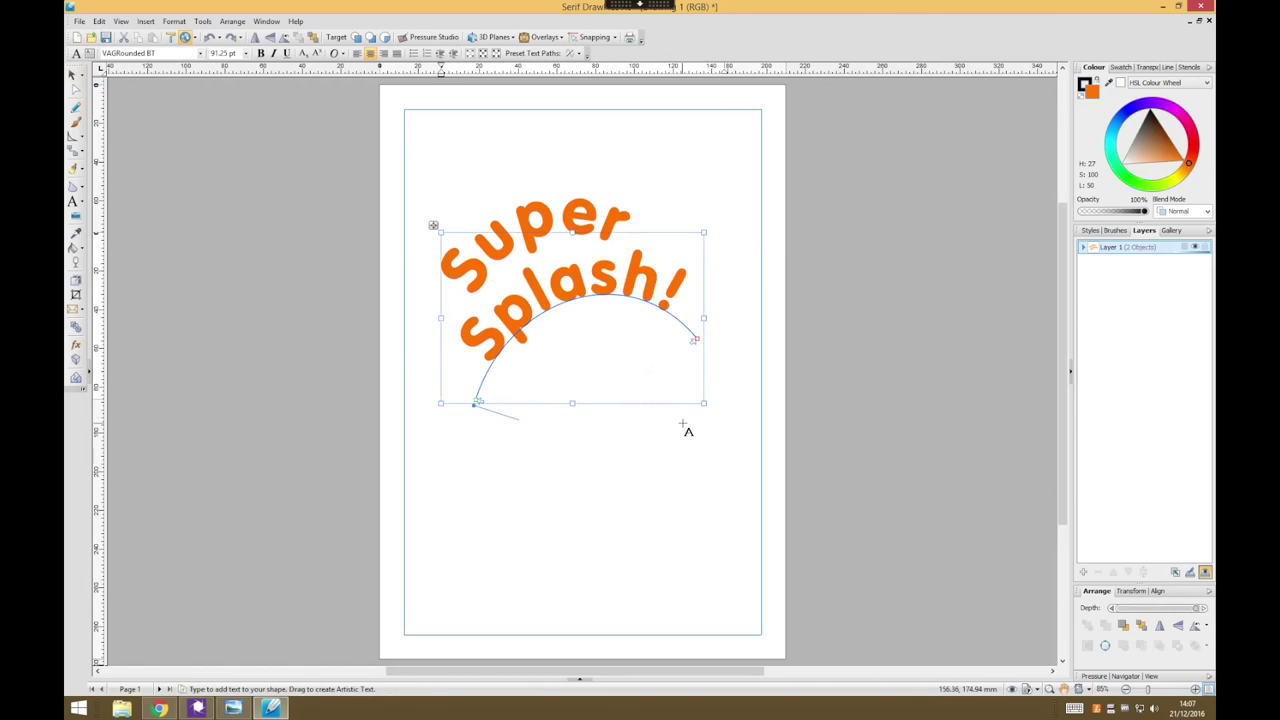
key(BackSpace)
key(Escape)
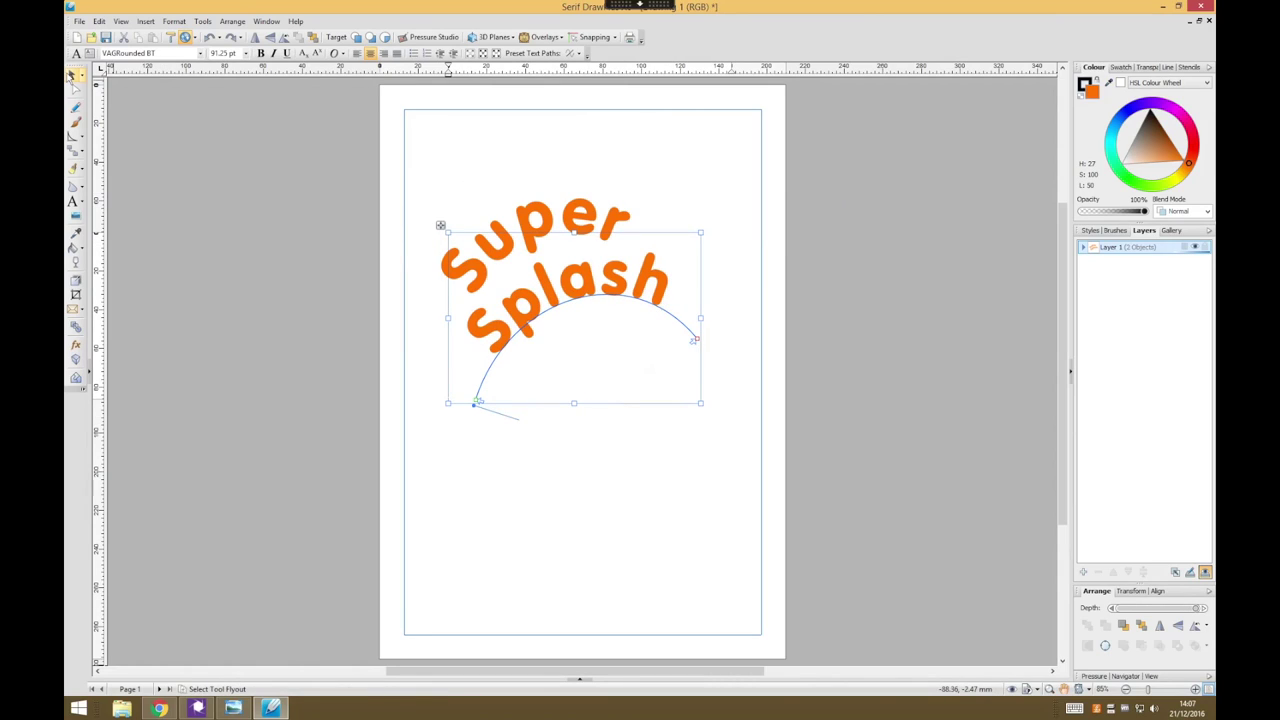
key(Escape)
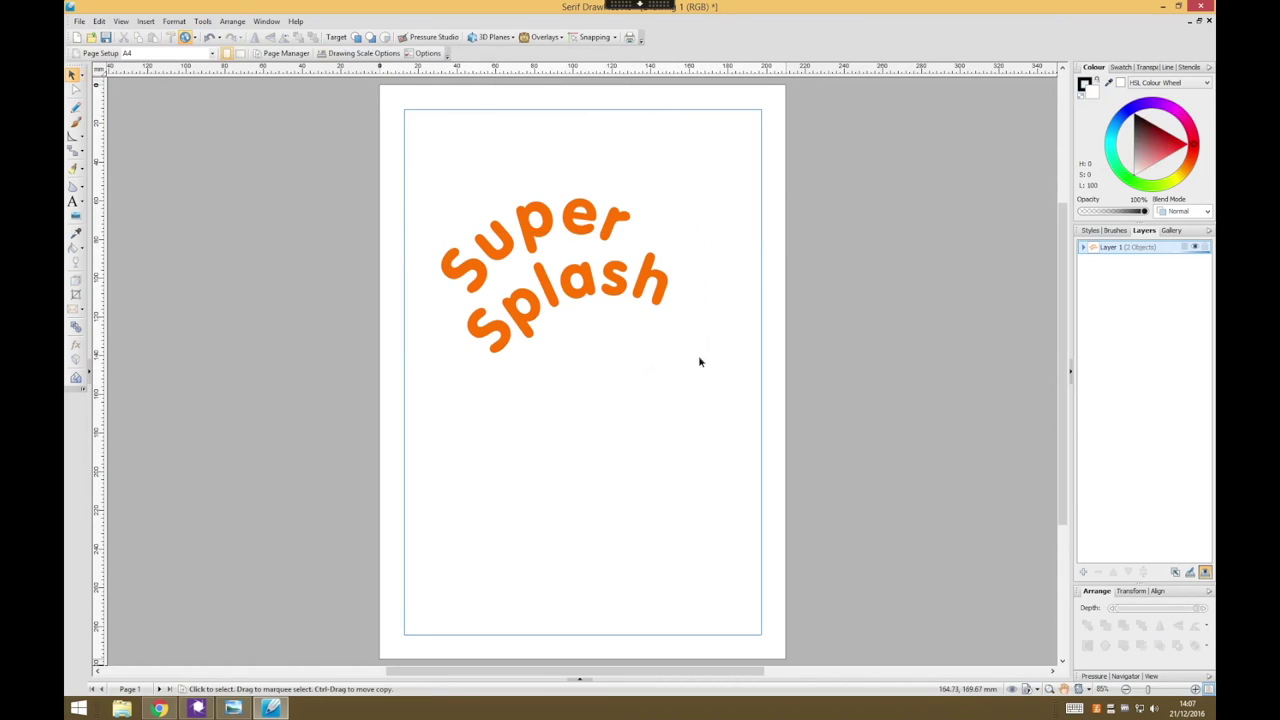
Step: Draw a Quick Tear teardrop below the title, rotated to about 131.67°
click(83, 188)
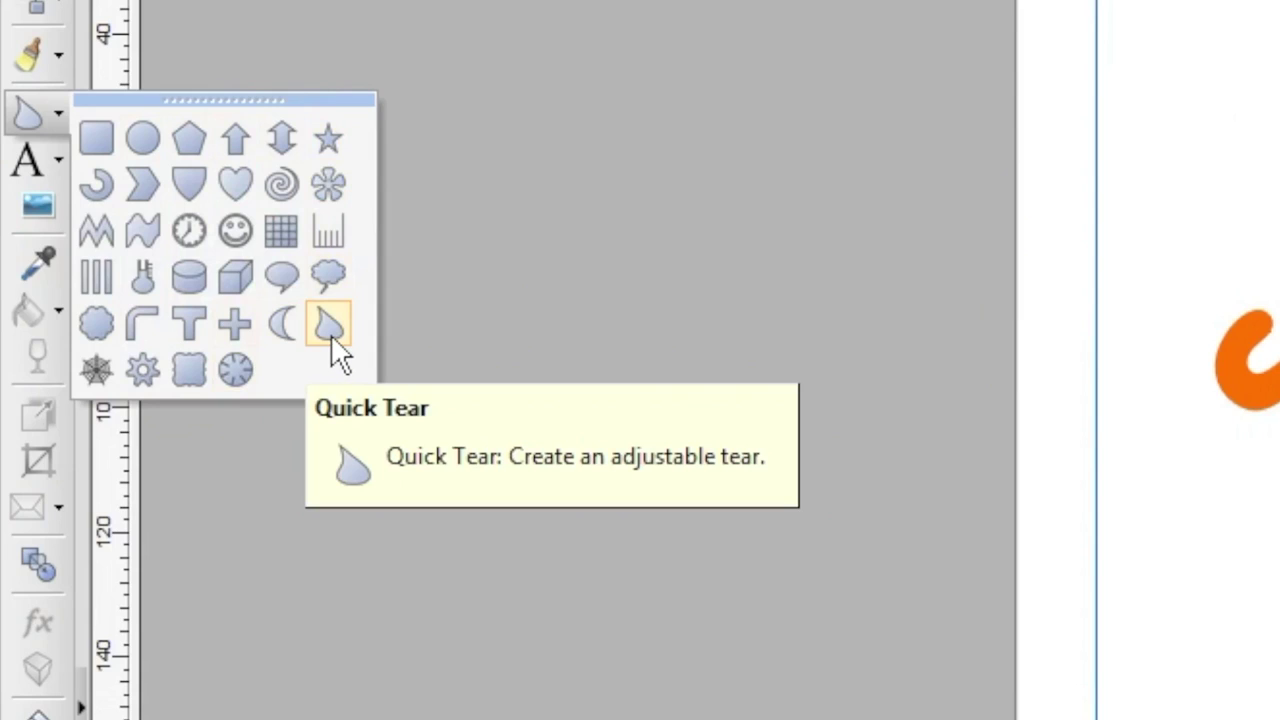
click(331, 334)
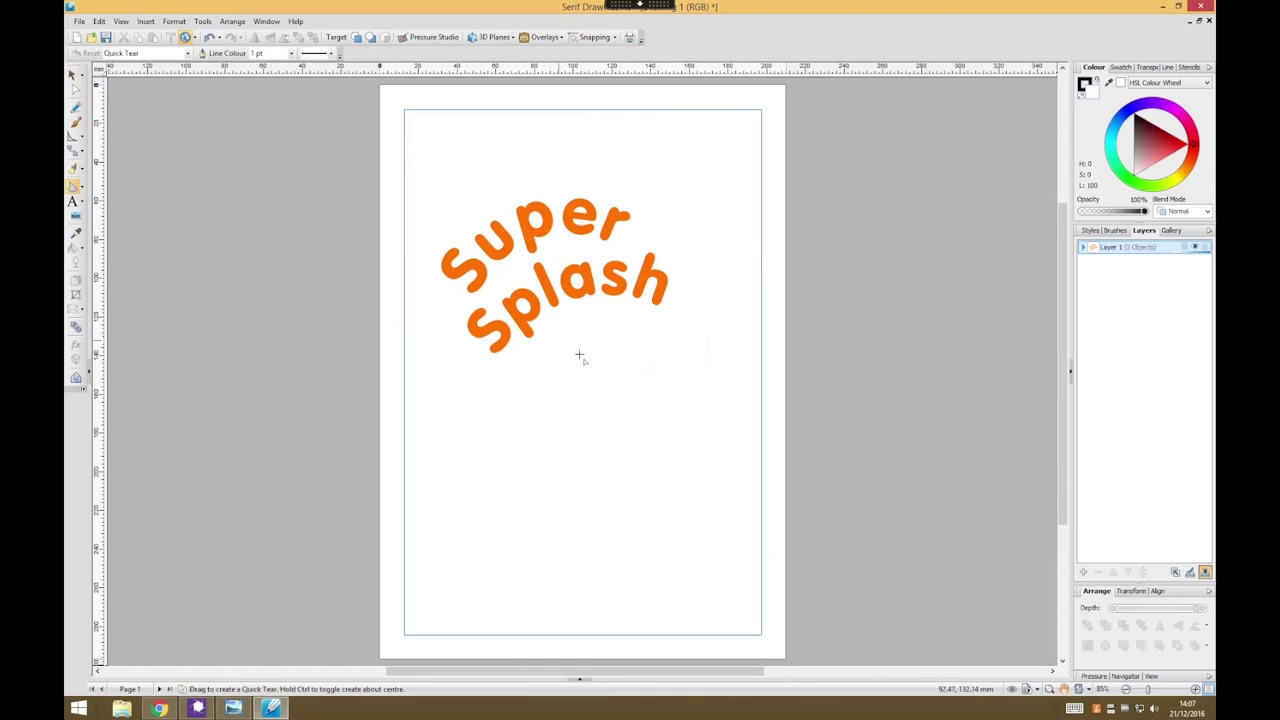
drag(641, 354, 684, 425)
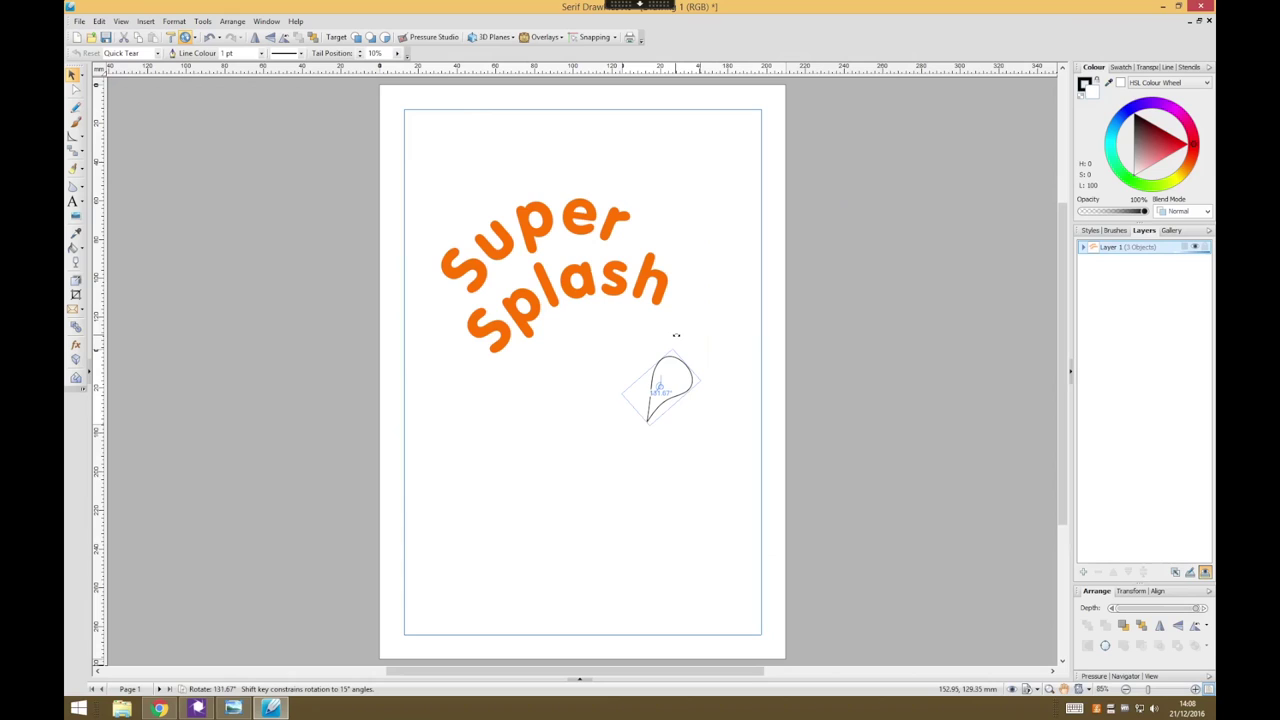
Step: Place the teardrop right of Splash, fill it blue, and eyedrop the same blue for its outline
drag(678, 390, 707, 260)
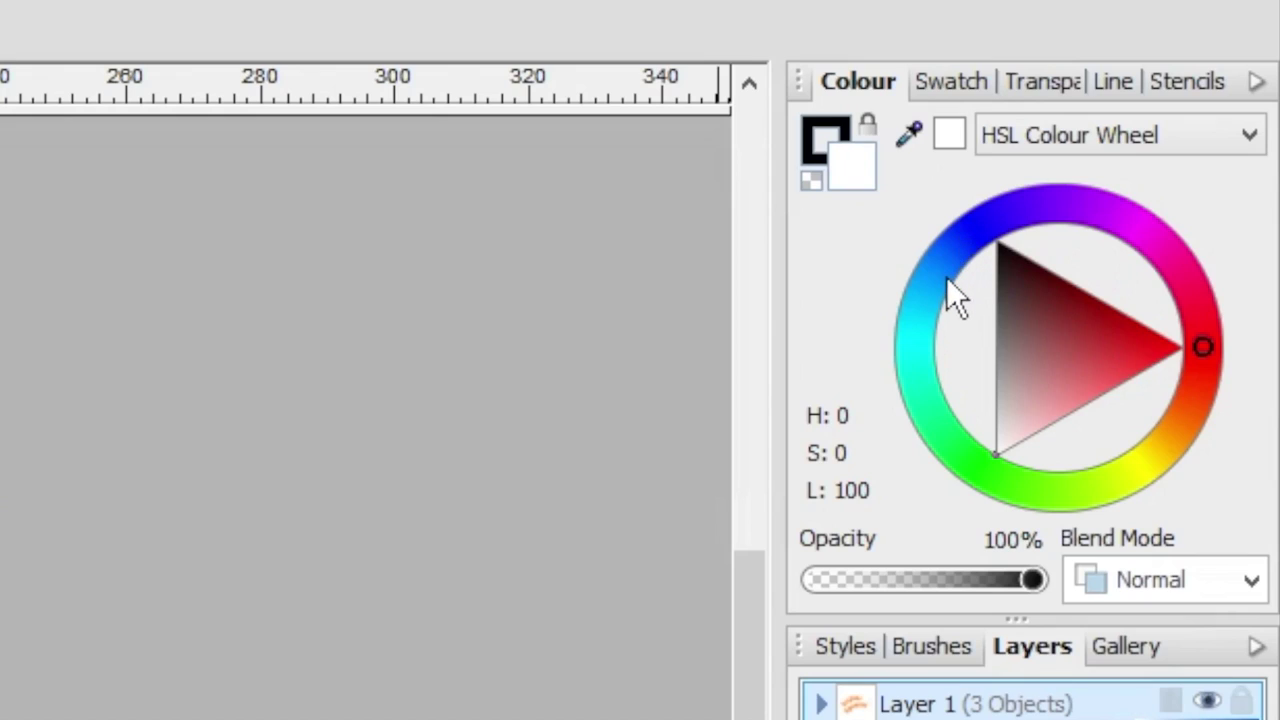
drag(946, 277, 945, 290)
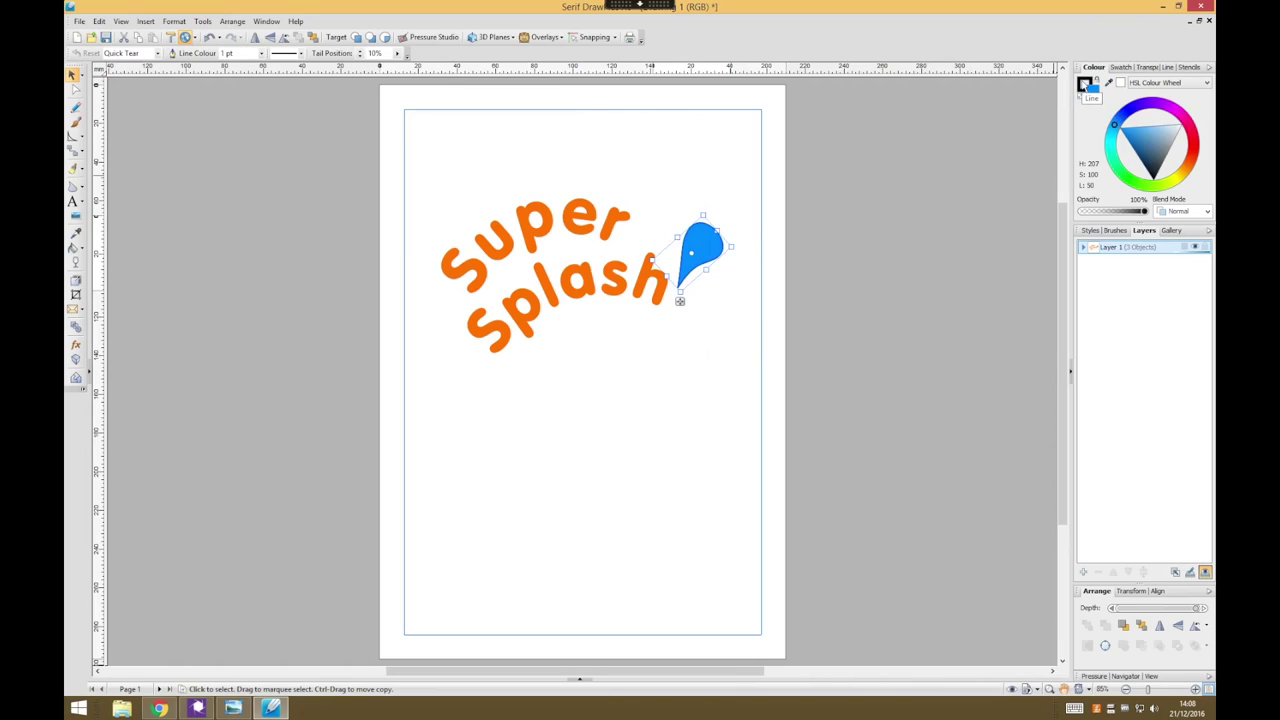
click(1084, 85)
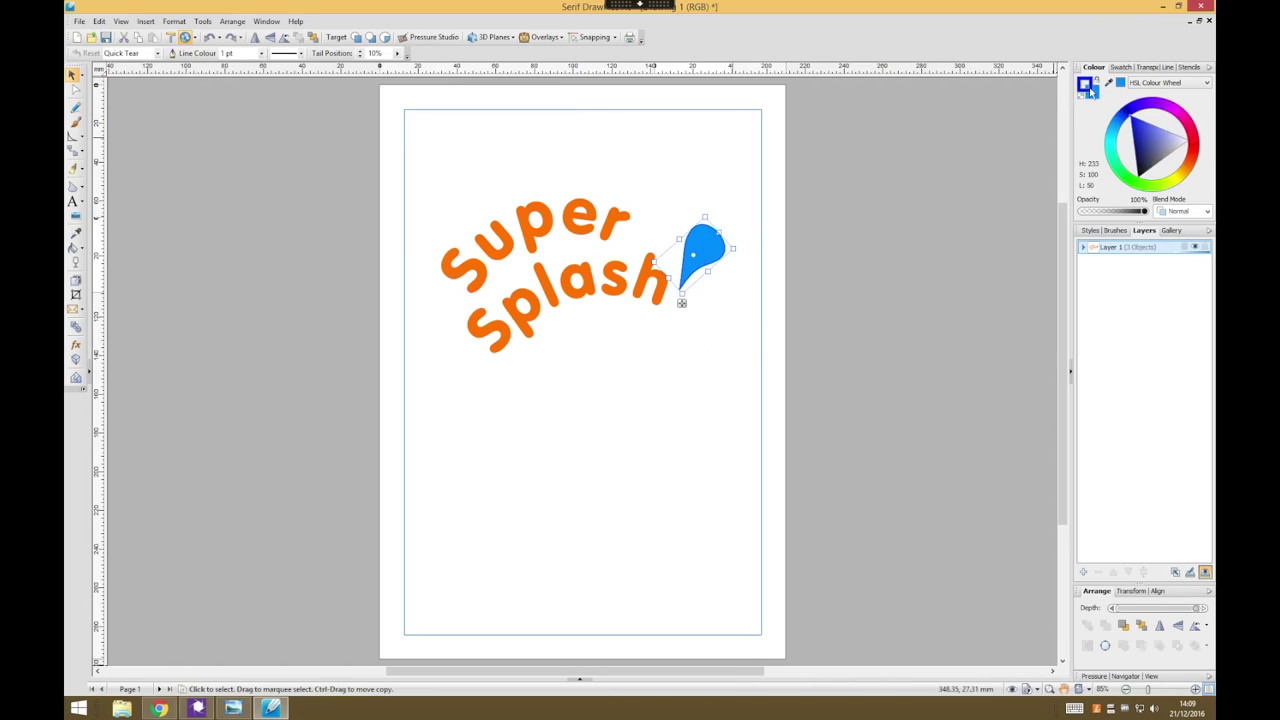
double_click(1084, 85)
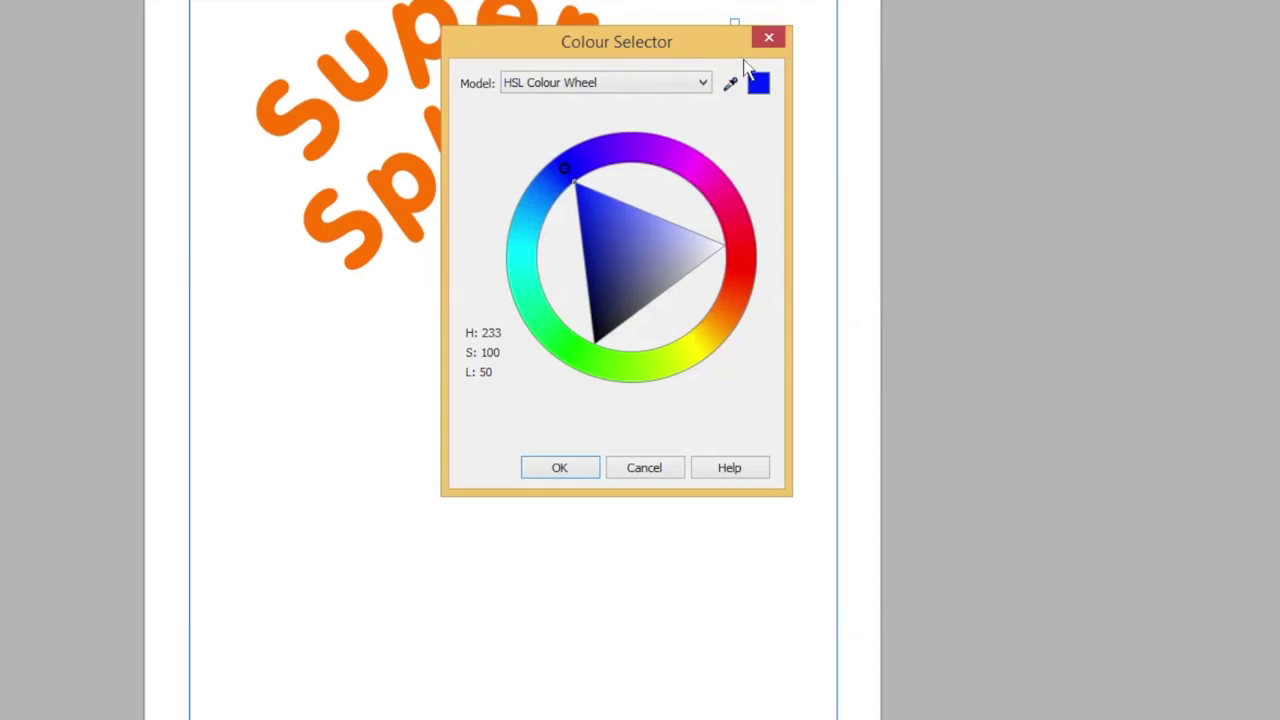
drag(686, 41, 681, 239)
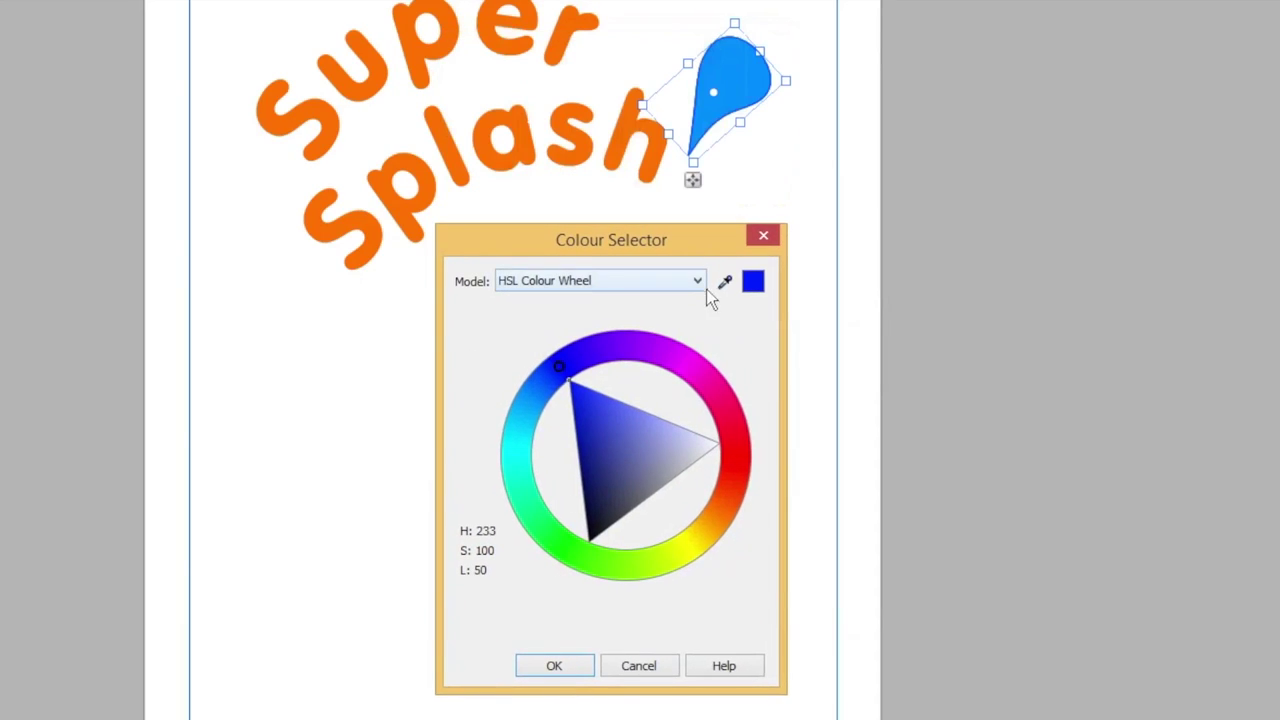
click(749, 94)
click(575, 663)
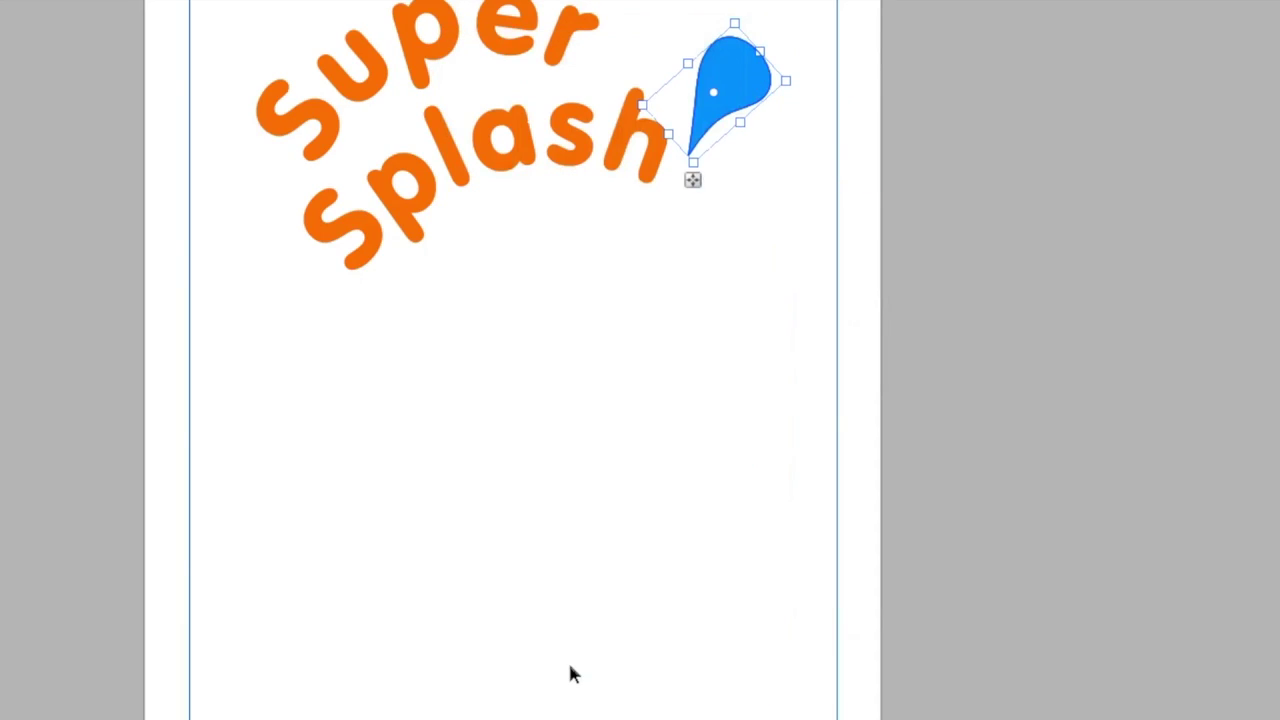
click(752, 233)
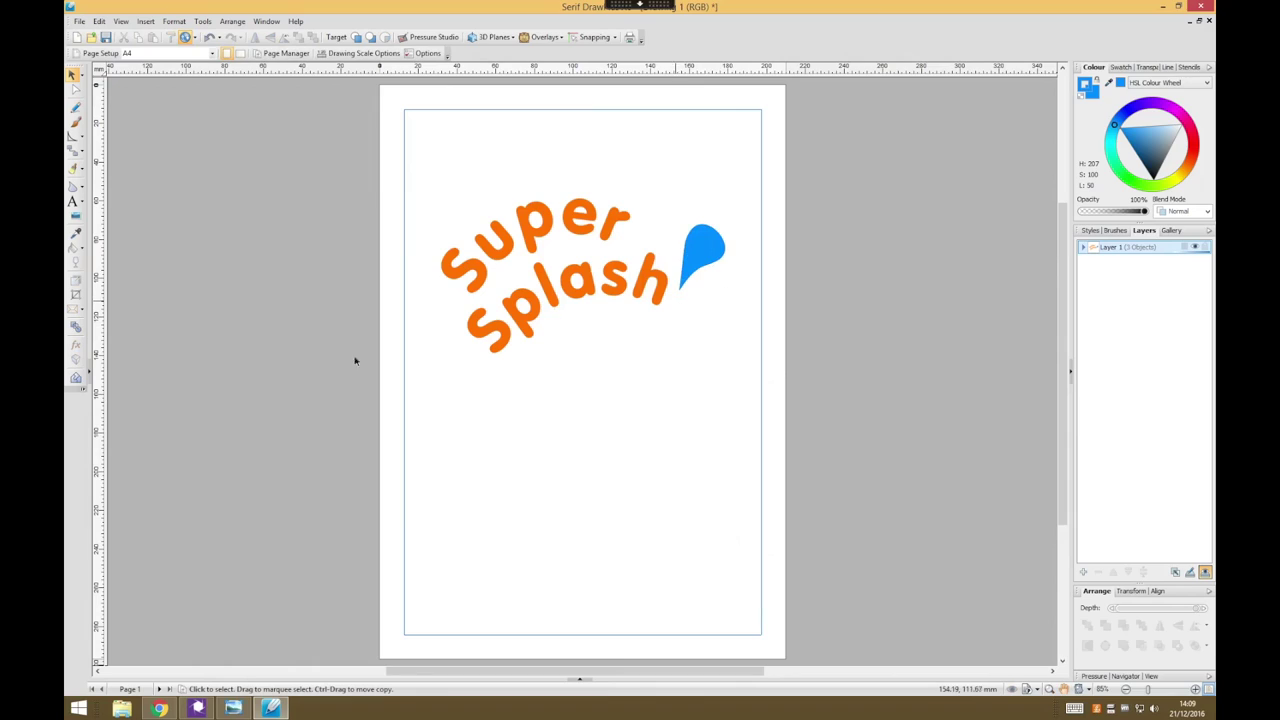
Step: Draw a small blue Quick Ellipse dot beneath the teardrop to complete the exclamation mark
click(81, 188)
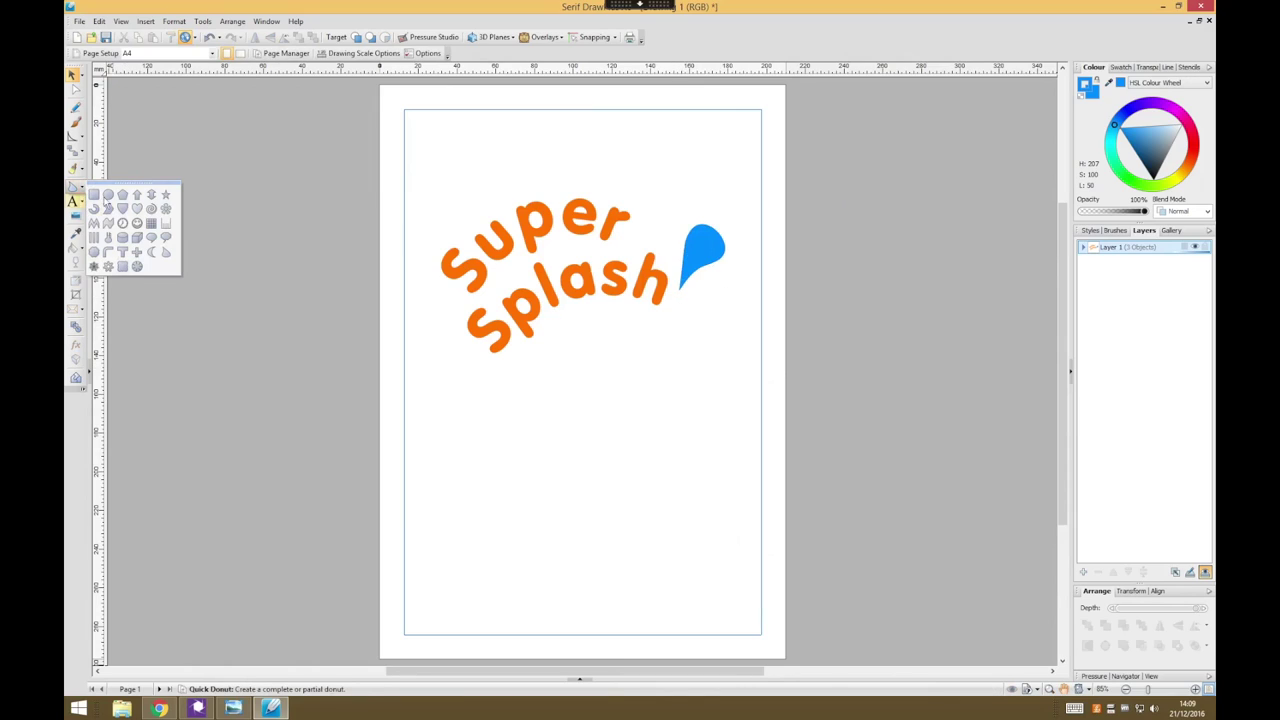
click(108, 195)
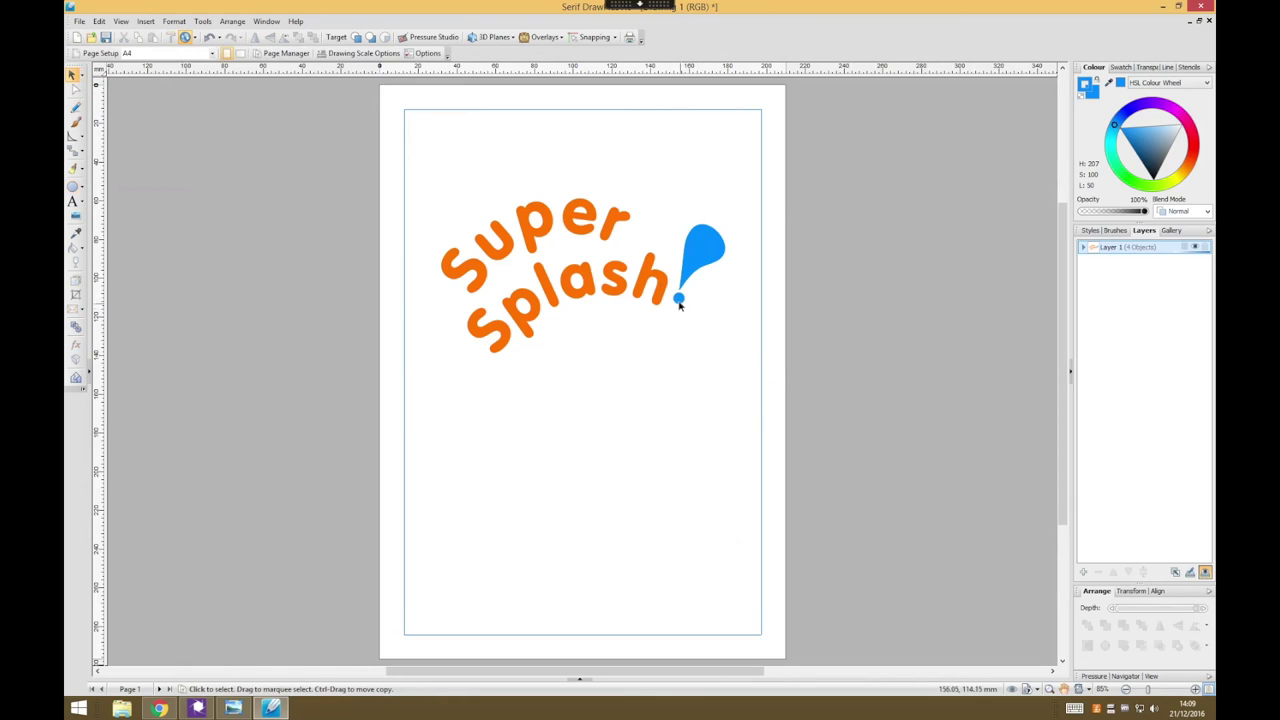
drag(679, 302, 677, 303)
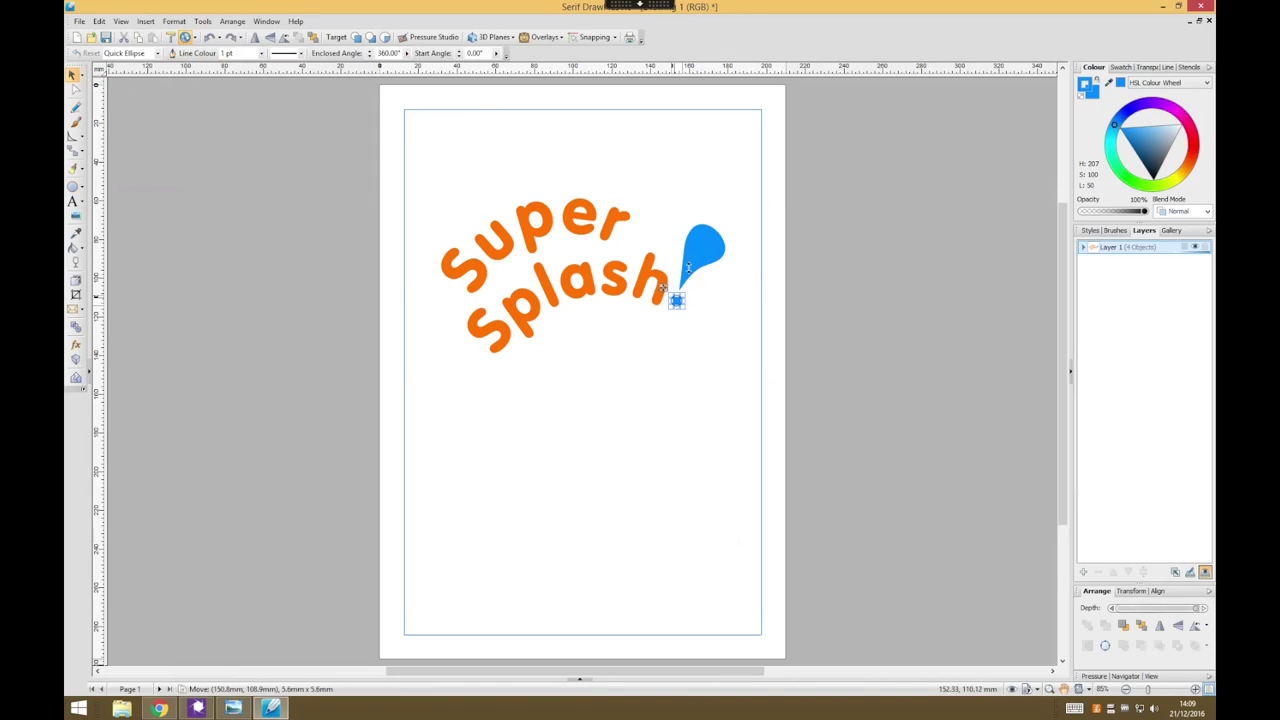
click(725, 384)
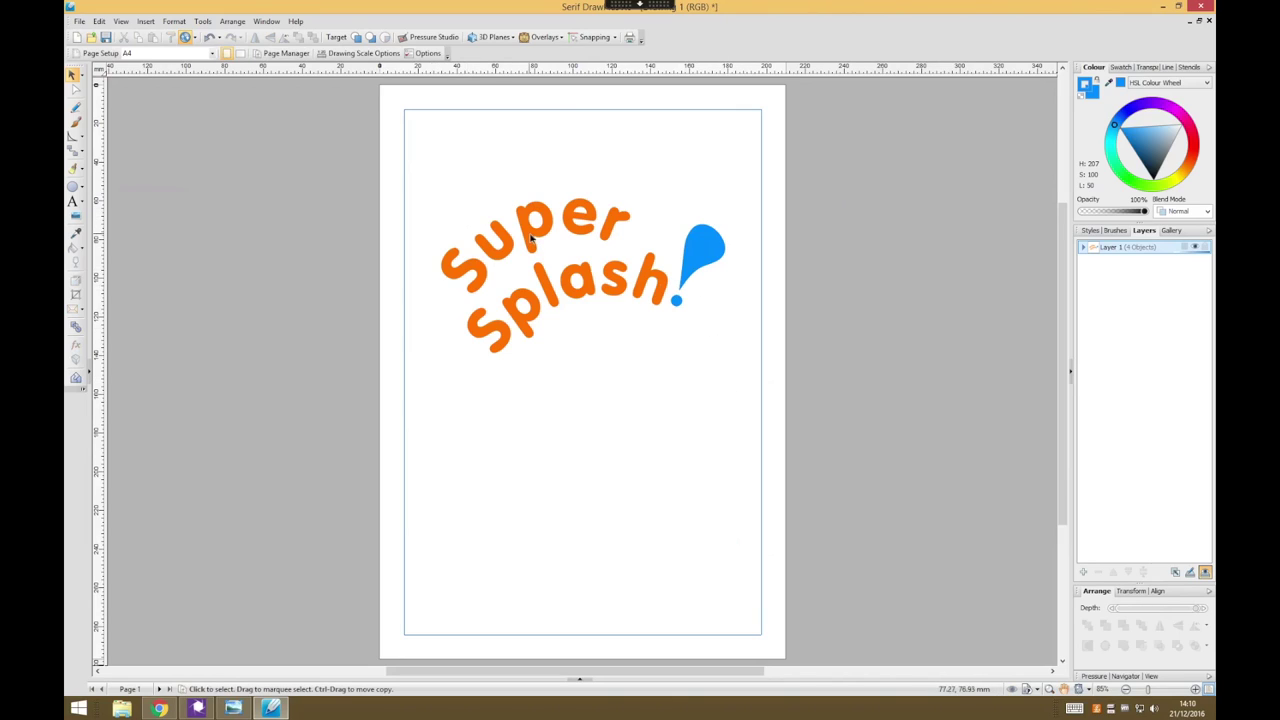
Step: Nudge Super slightly down-right toward Splash, then select all the logo pieces
mouse_move(532, 236)
mouse_down()
mouse_move(545, 268)
mouse_move(645, 254)
mouse_move(543, 241)
mouse_up()
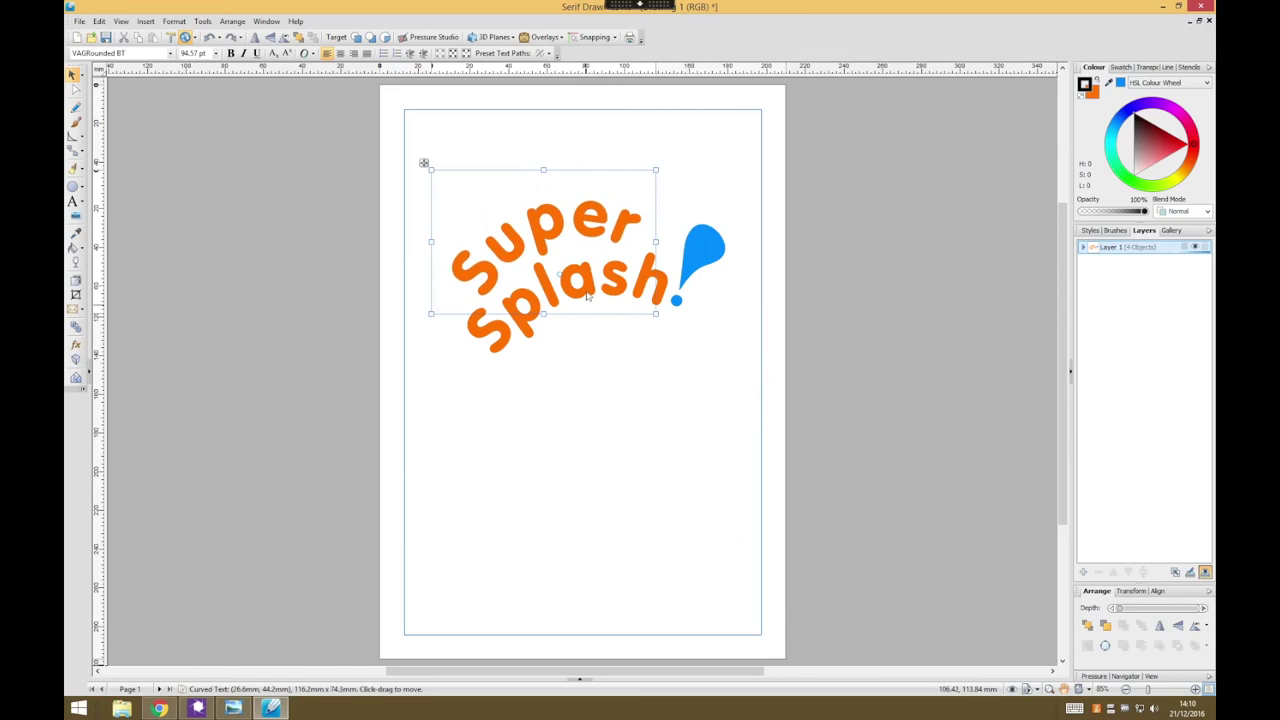
click(668, 392)
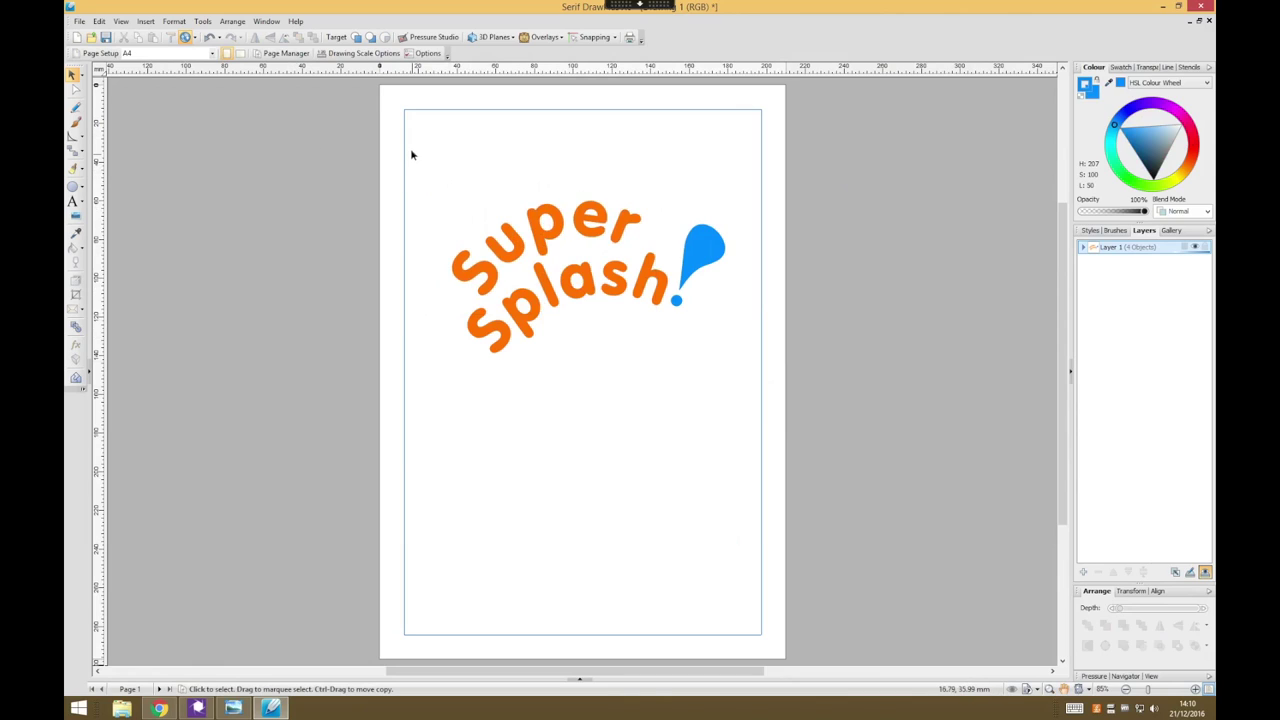
drag(411, 155, 749, 410)
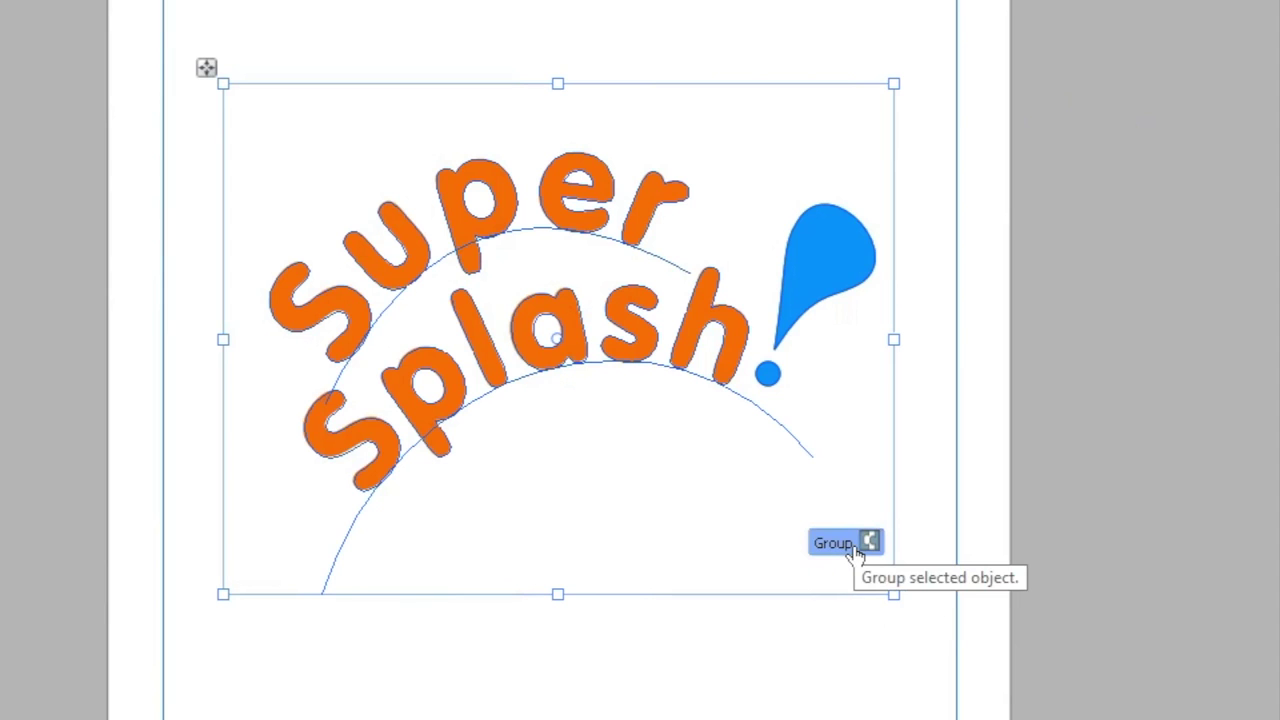
Step: Group the curved text and blue exclamation mark, then nudge the logo up and left
click(846, 543)
click(709, 451)
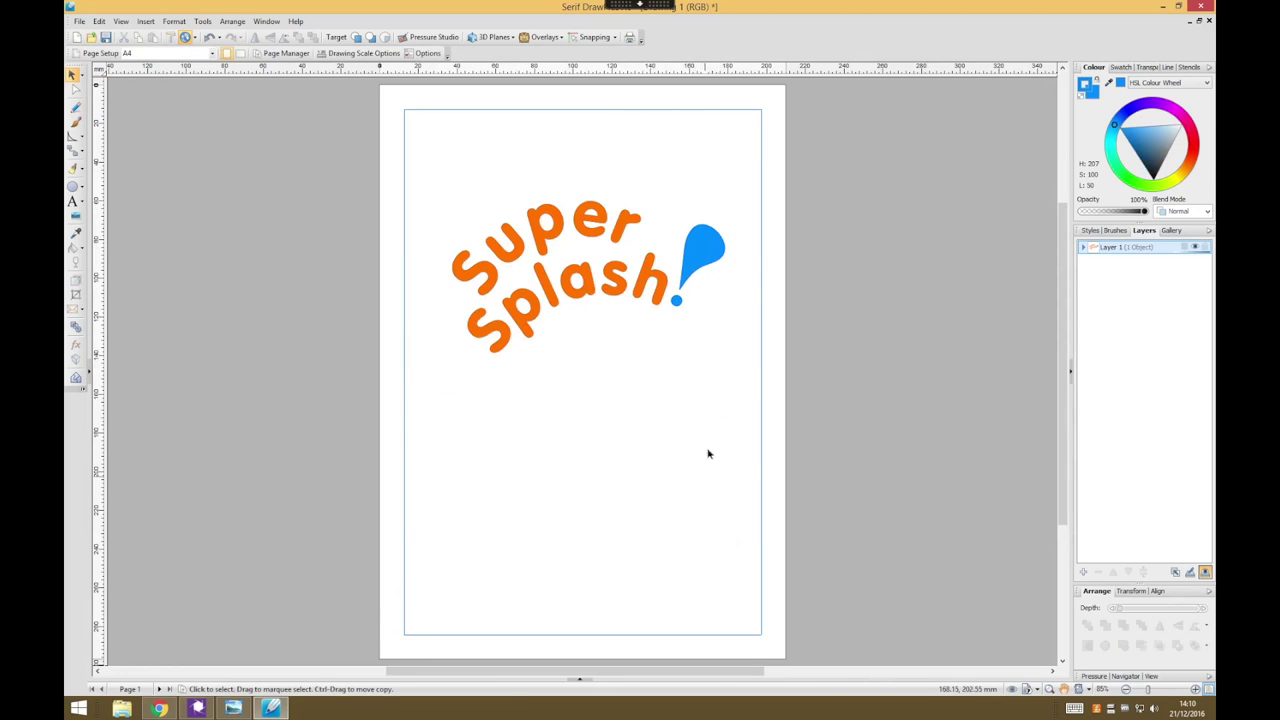
drag(694, 260, 657, 320)
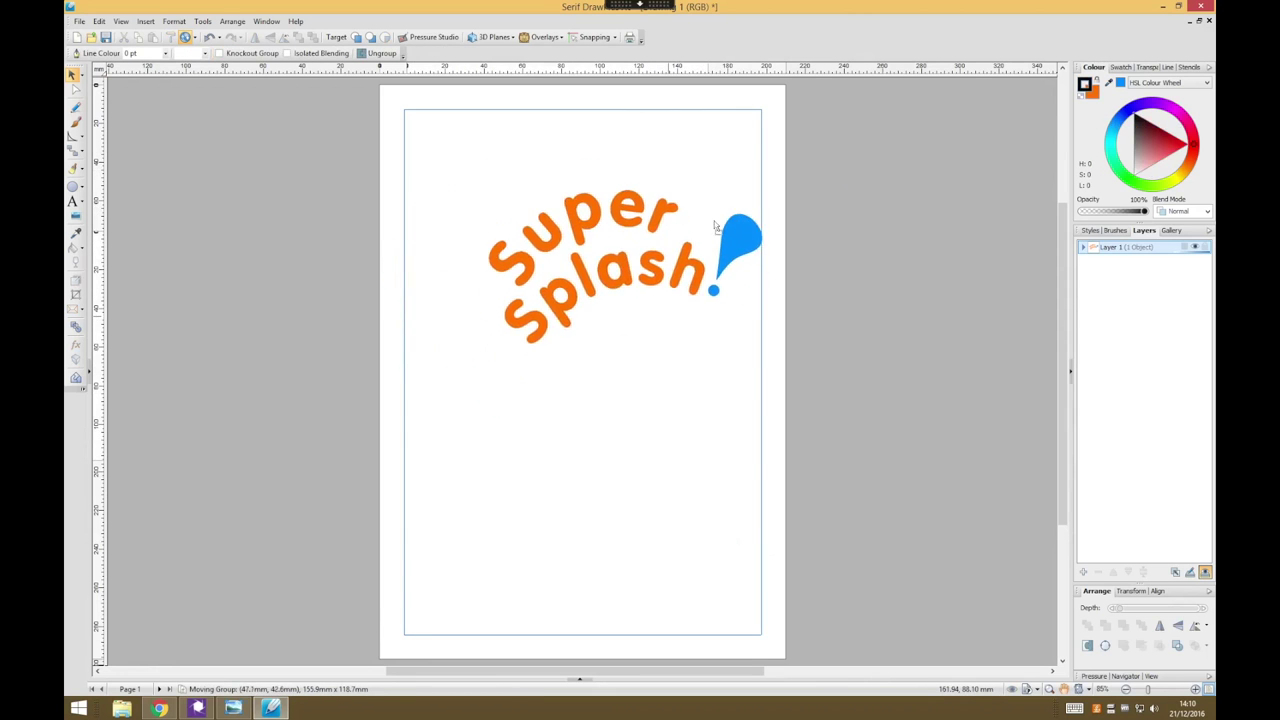
drag(716, 227, 691, 240)
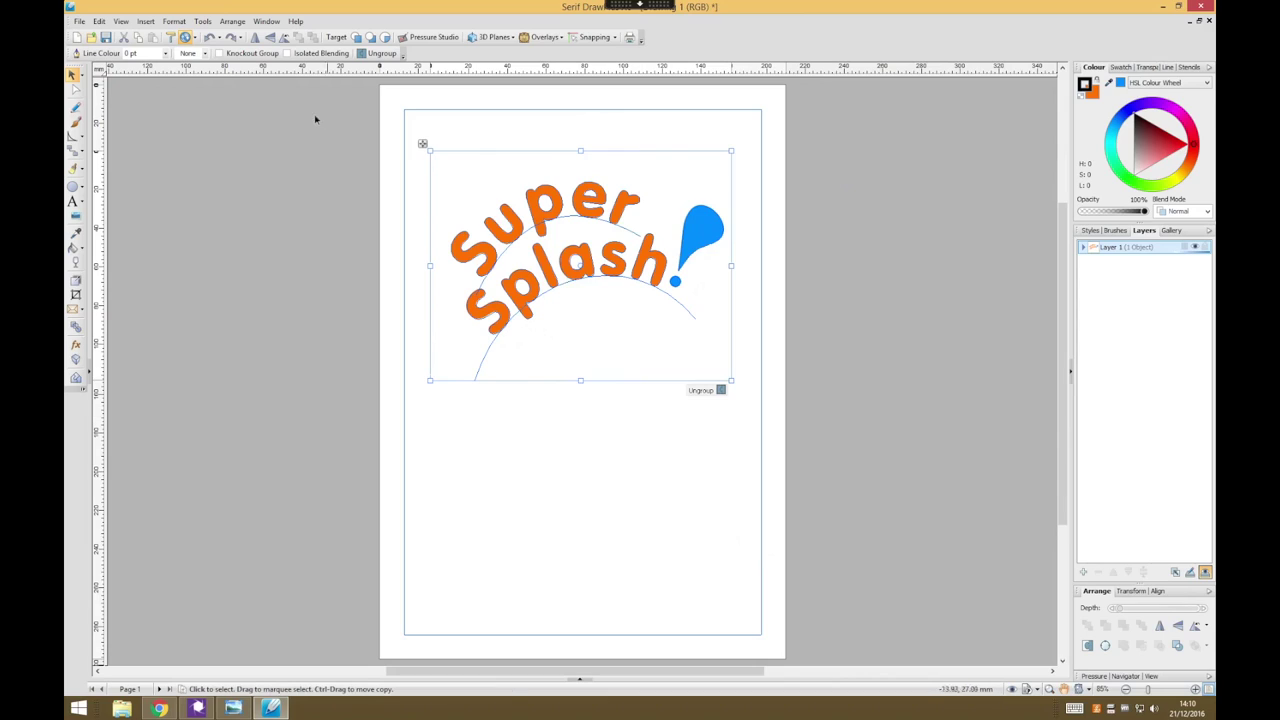
Step: Save the drawing as 'SuperSplash Logo' with Save As, then reselect the logo group
click(81, 22)
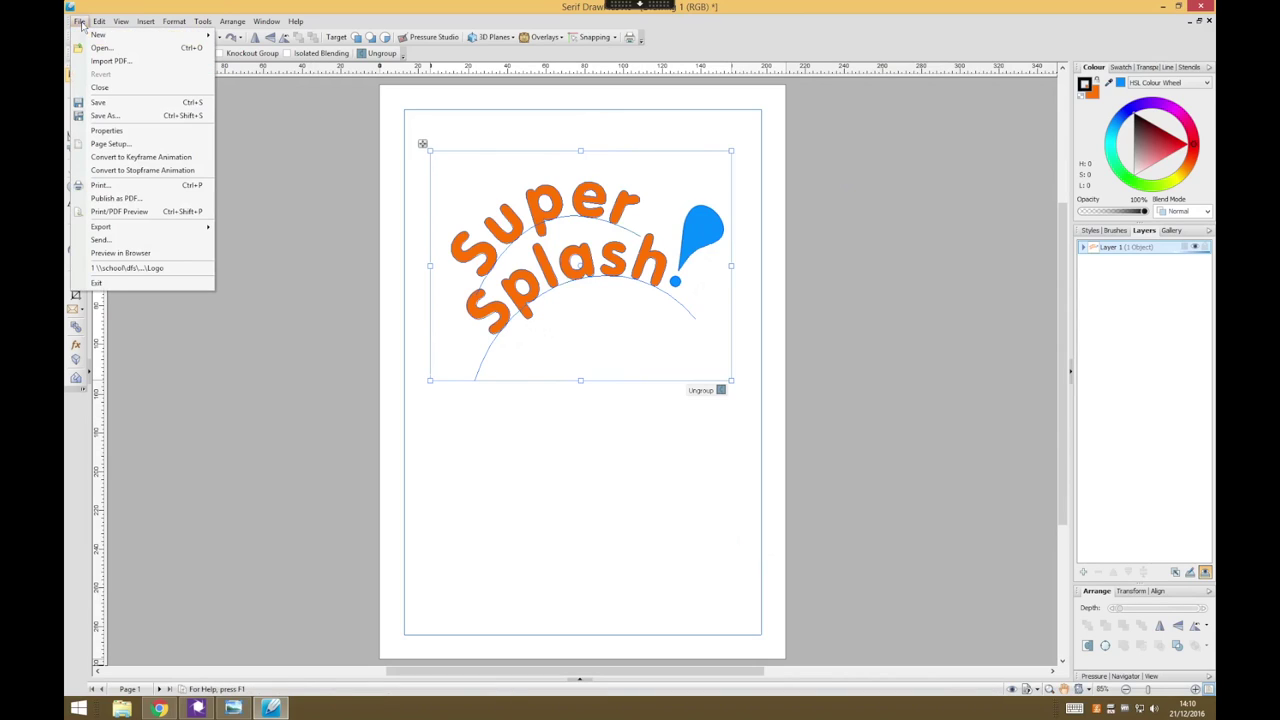
click(152, 115)
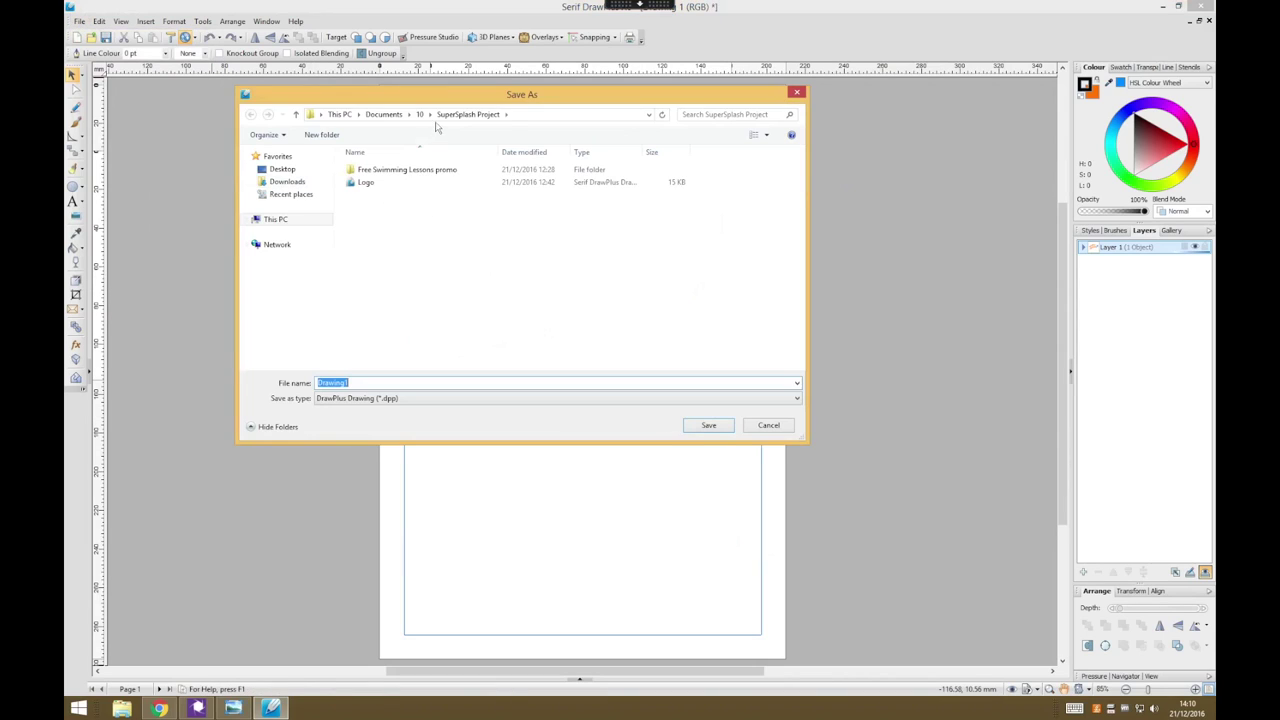
text(SuperSplash Logo)
click(708, 425)
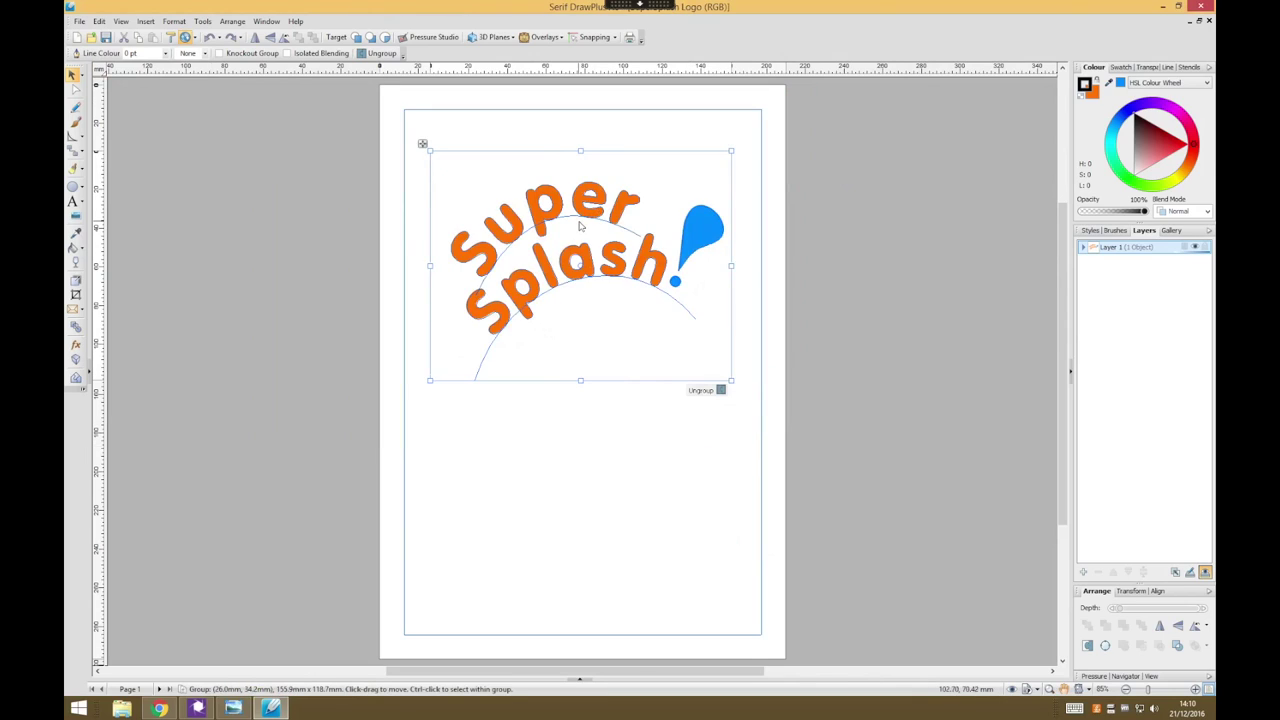
click(607, 406)
click(513, 213)
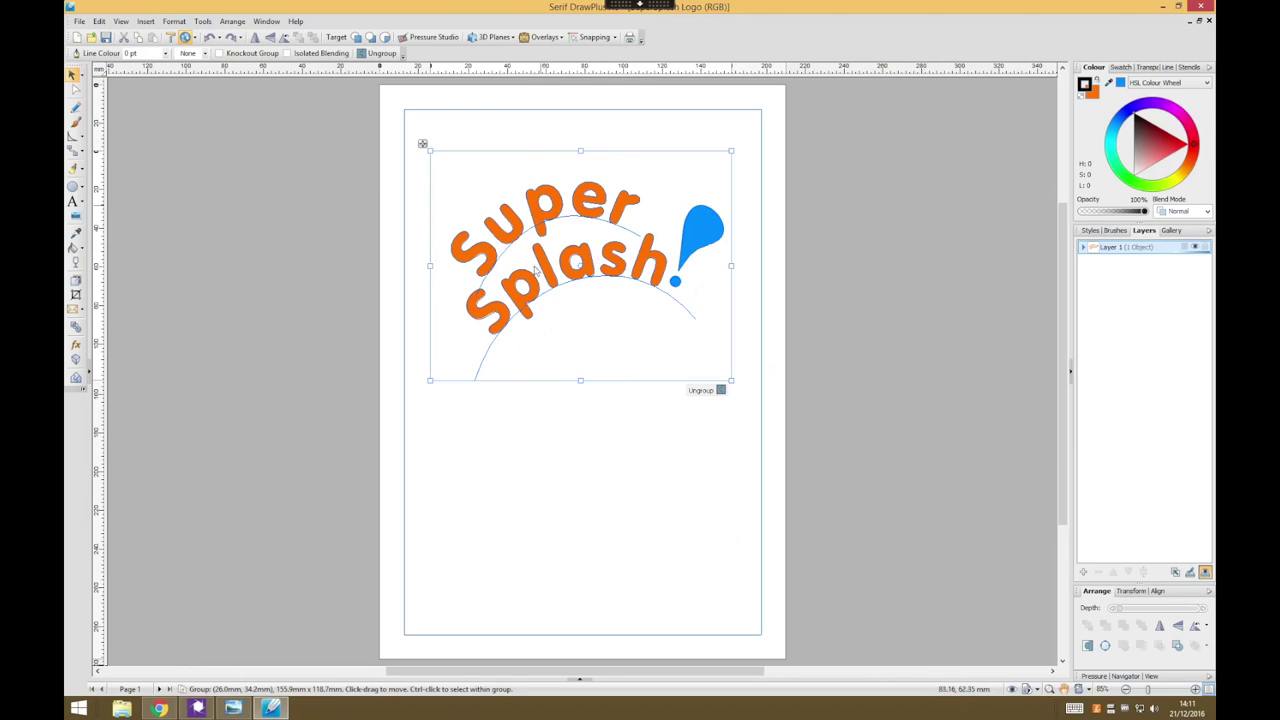
Step: Set up Export as Picture for Selected Objects only at 200 dpi (1227×934 pixels)
click(80, 22)
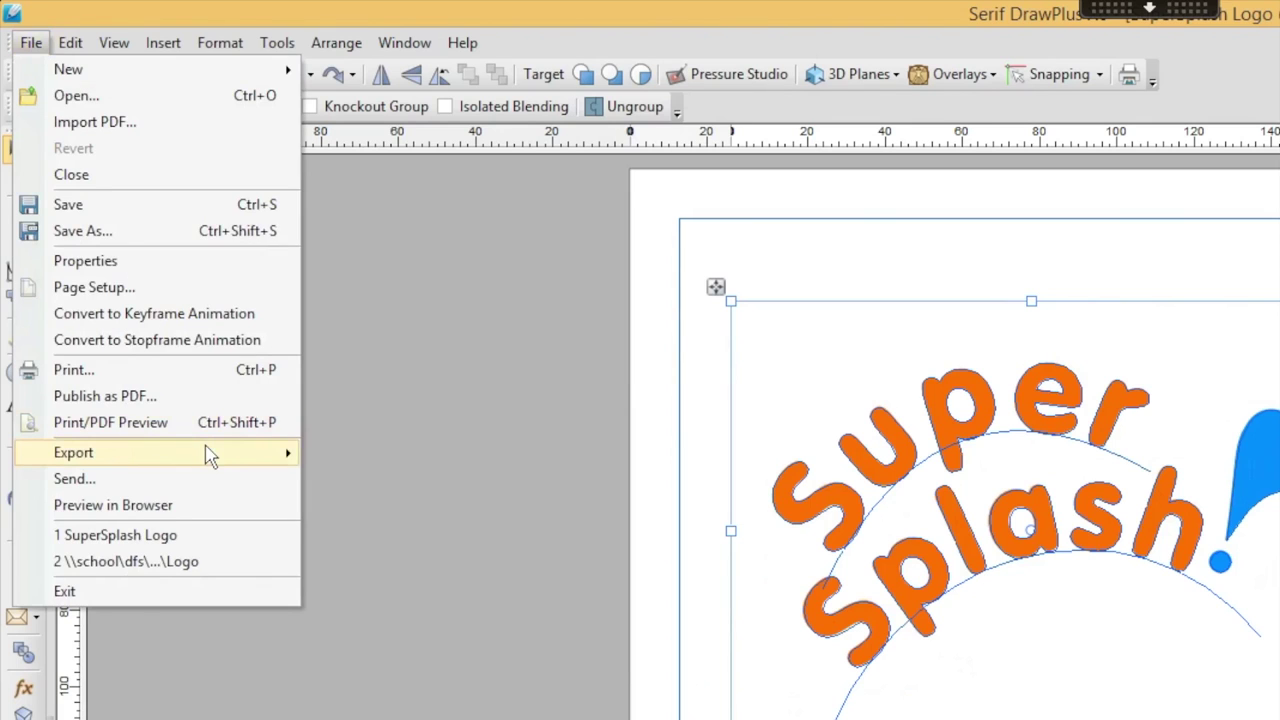
mouse_move(209, 452)
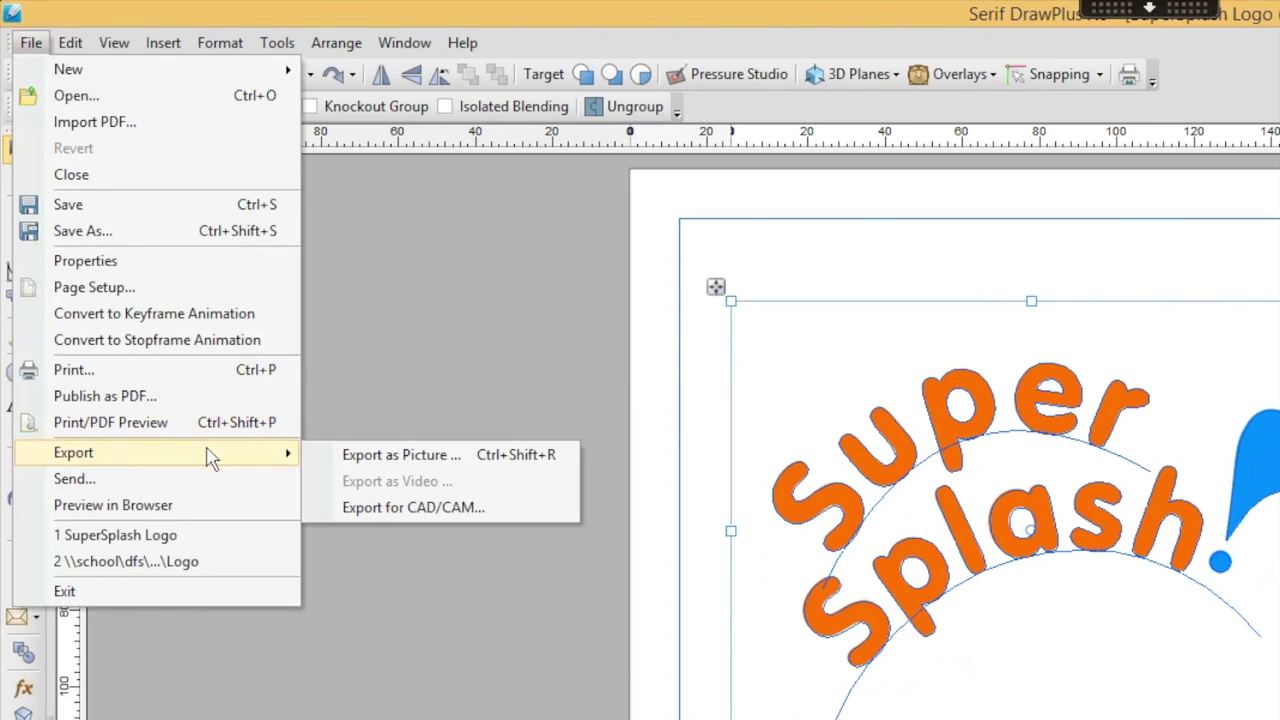
click(461, 457)
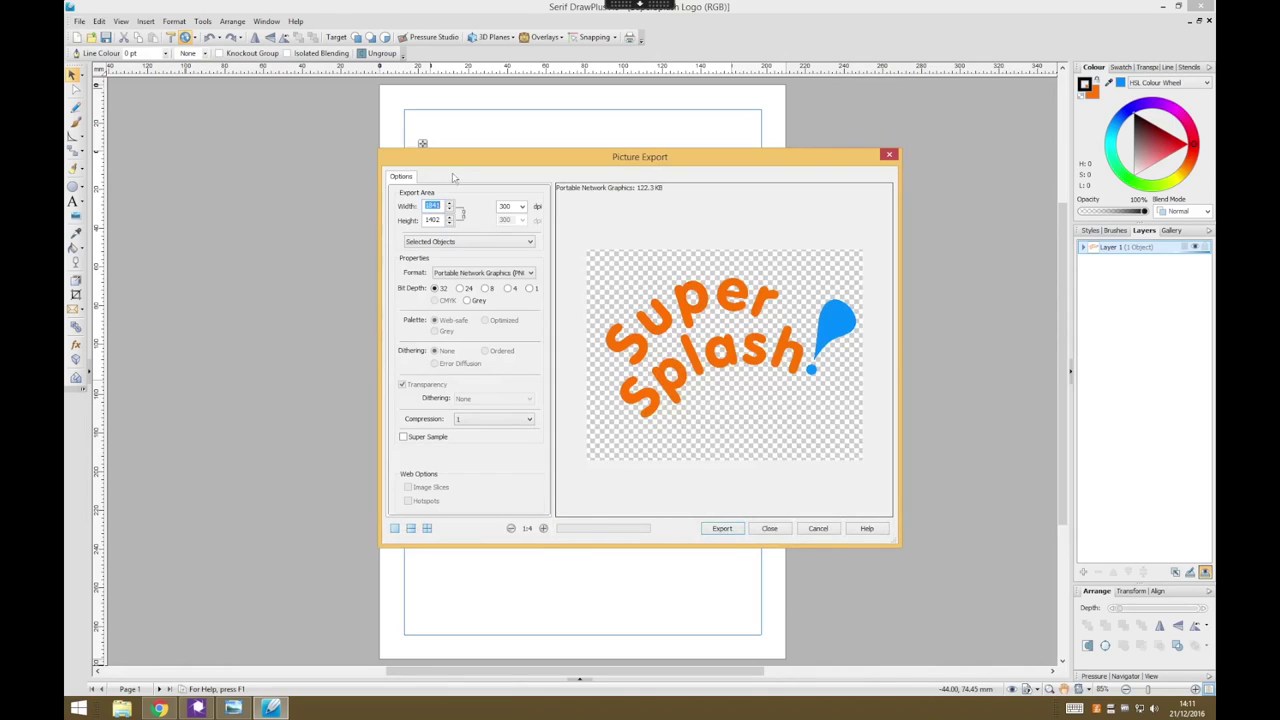
click(386, 276)
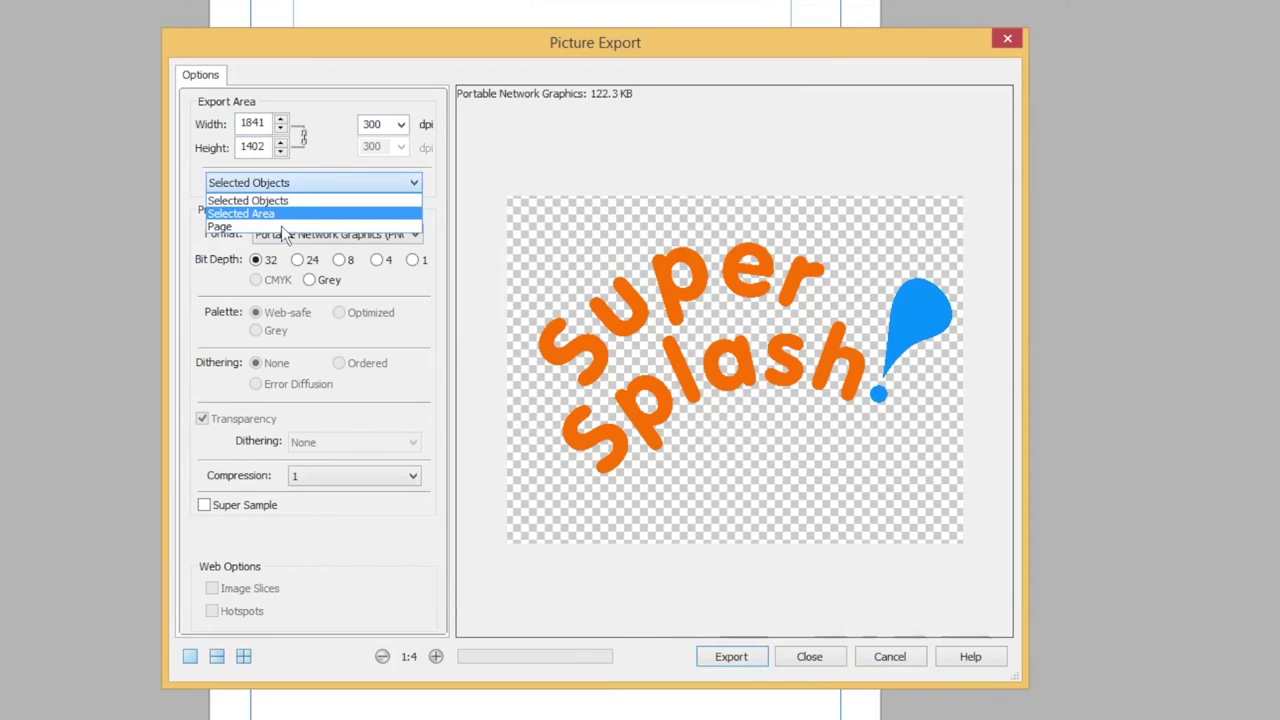
click(282, 227)
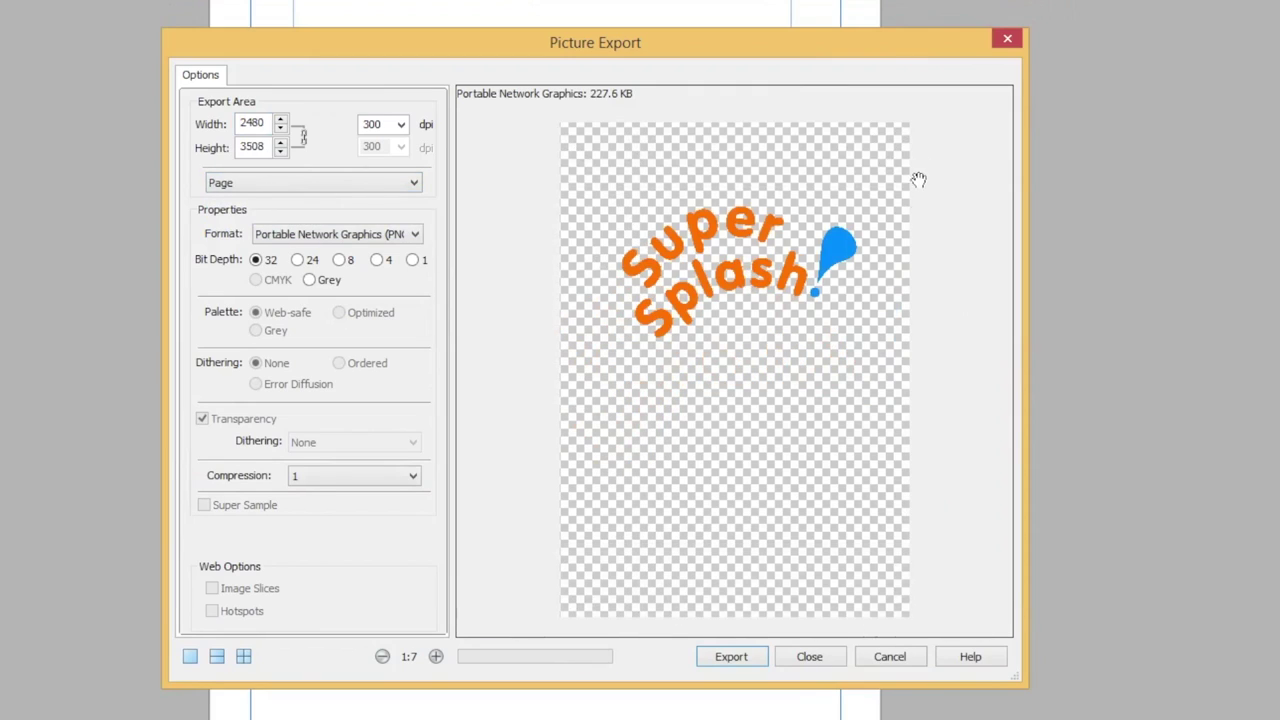
click(302, 182)
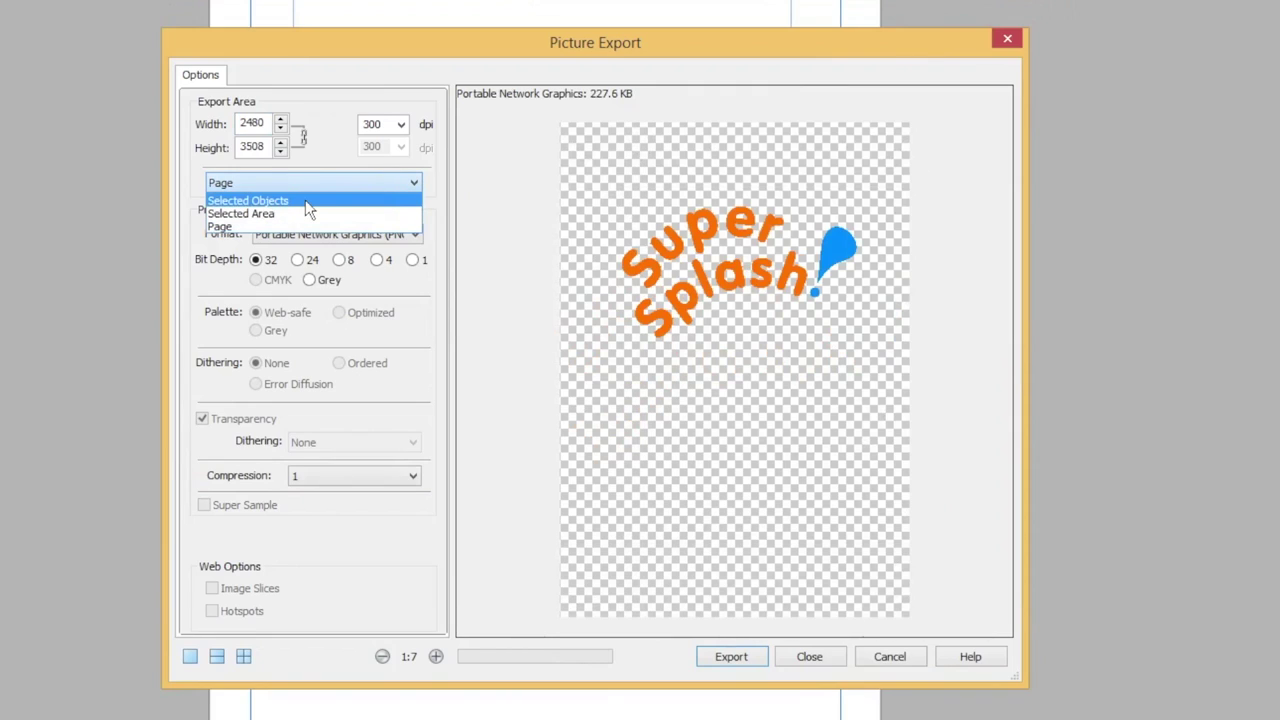
click(305, 198)
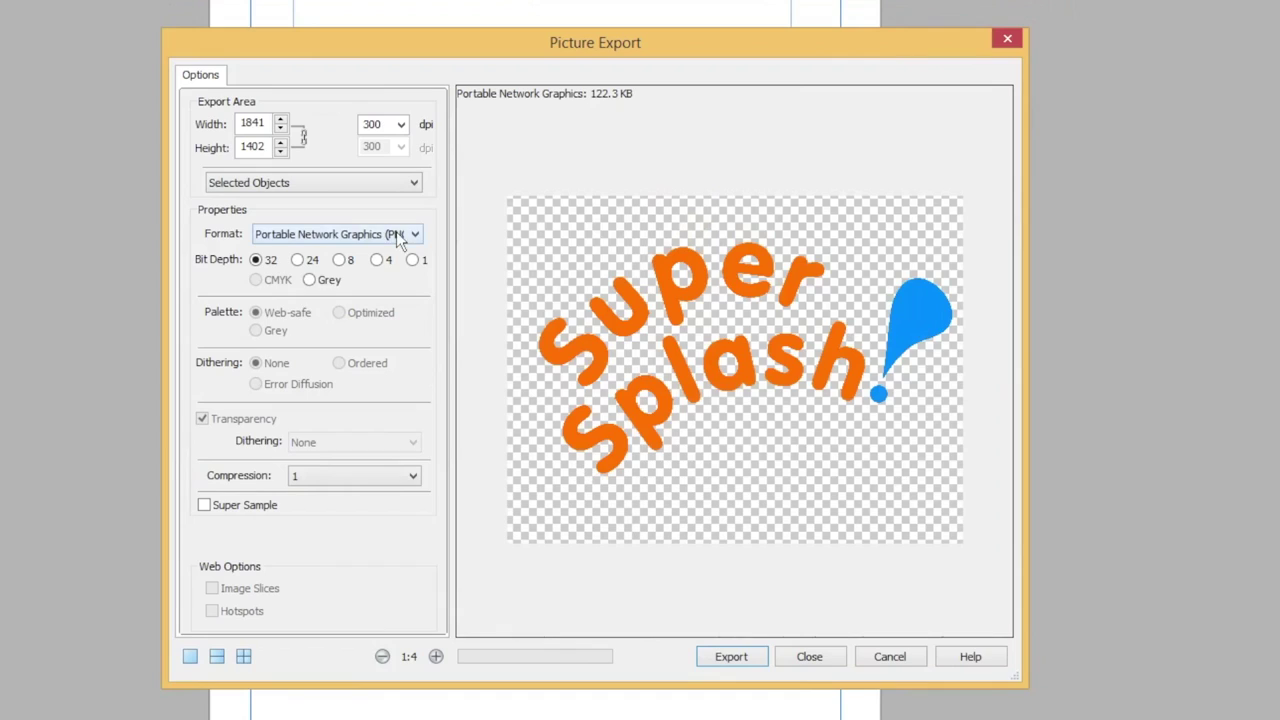
click(399, 122)
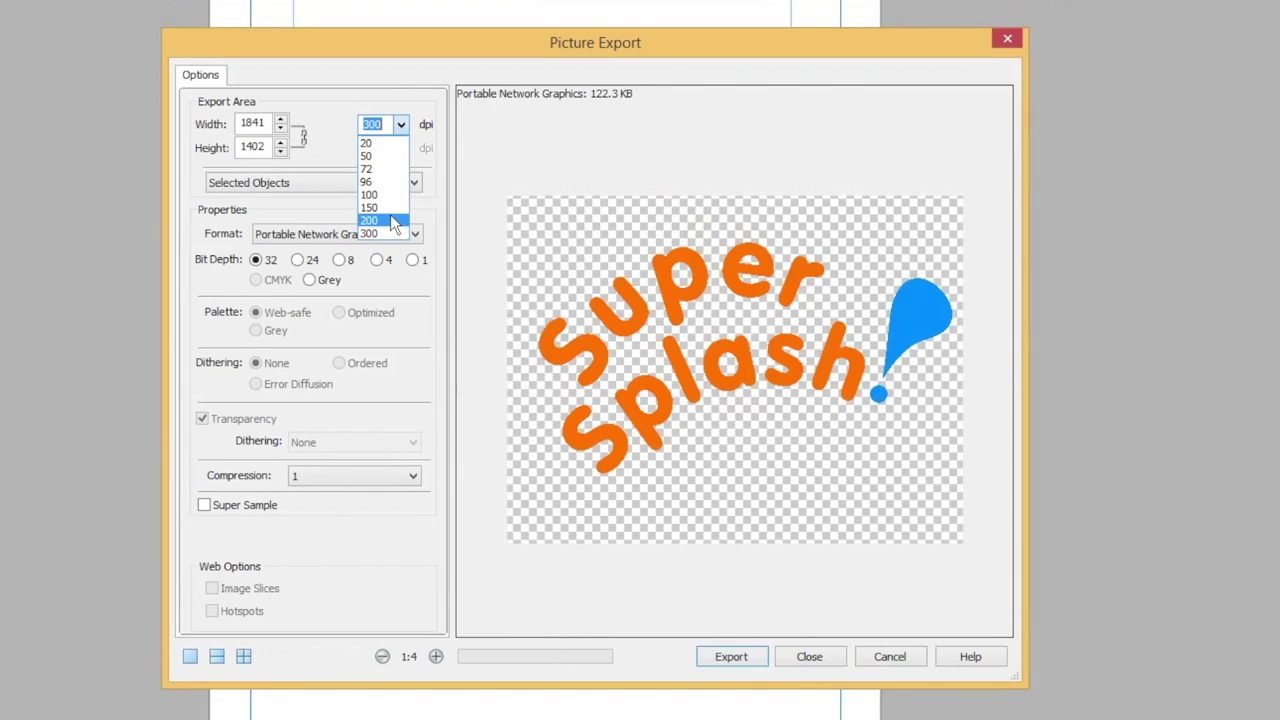
click(392, 220)
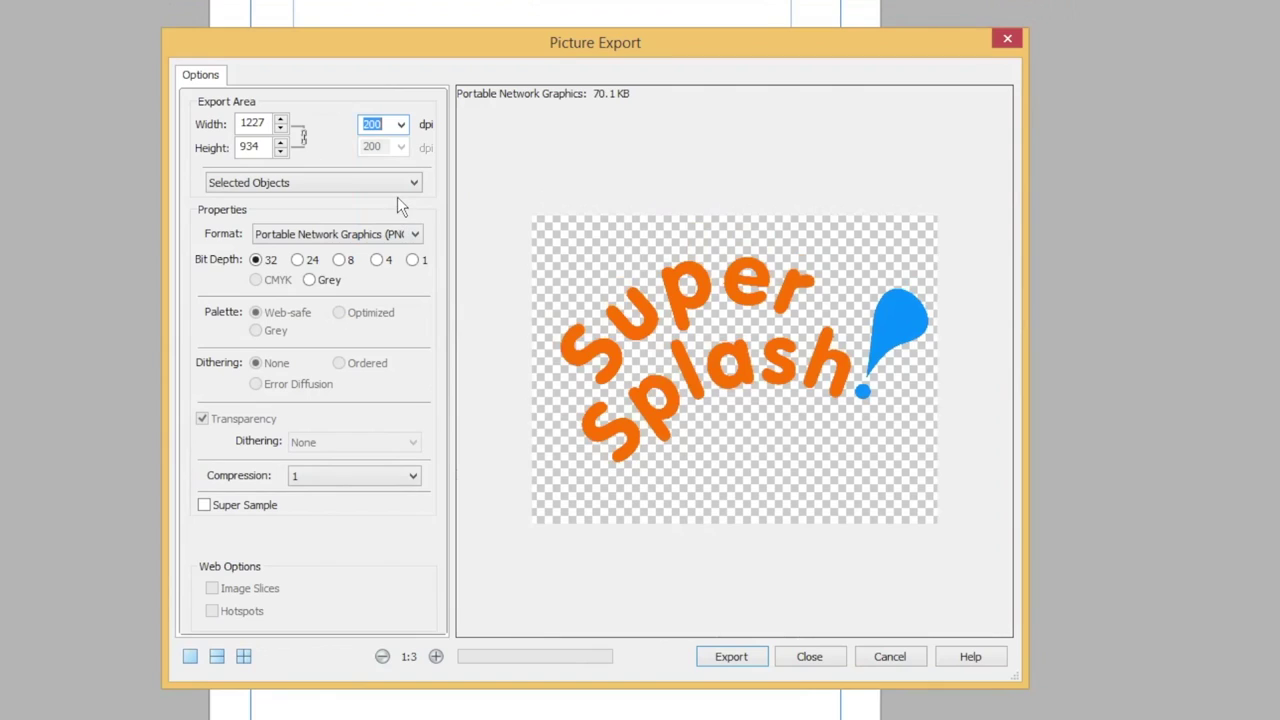
click(414, 234)
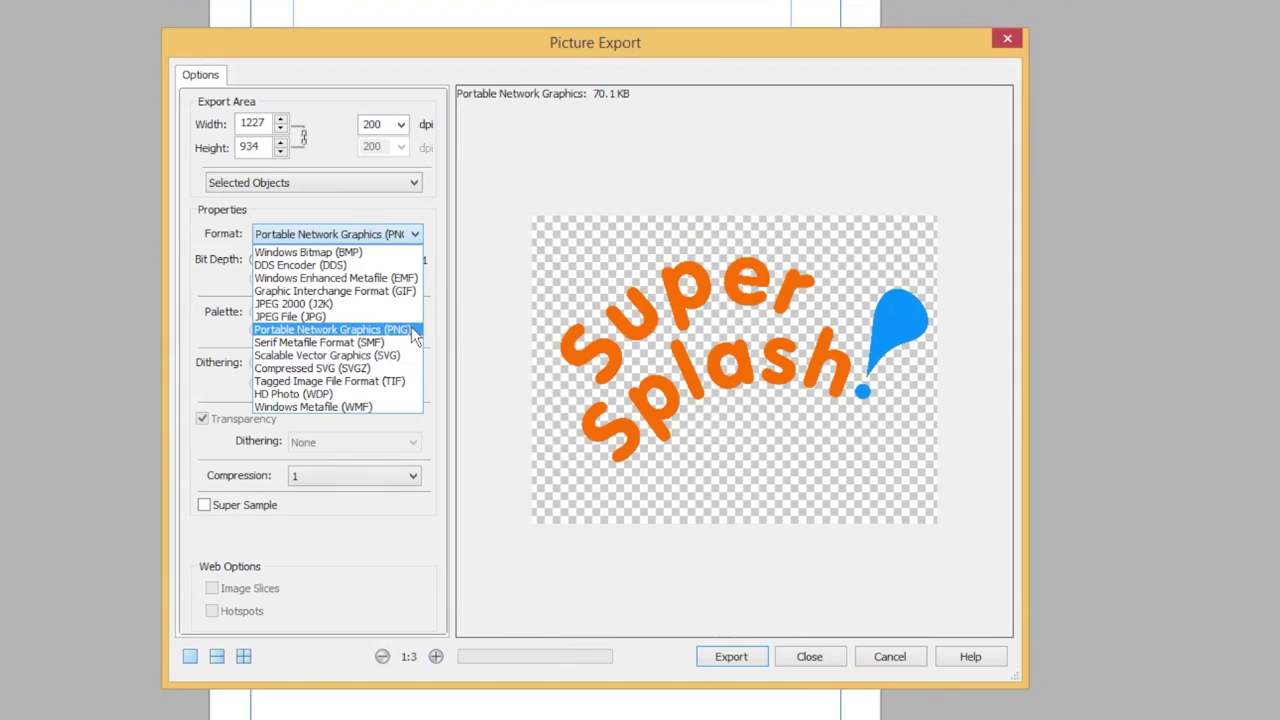
click(405, 328)
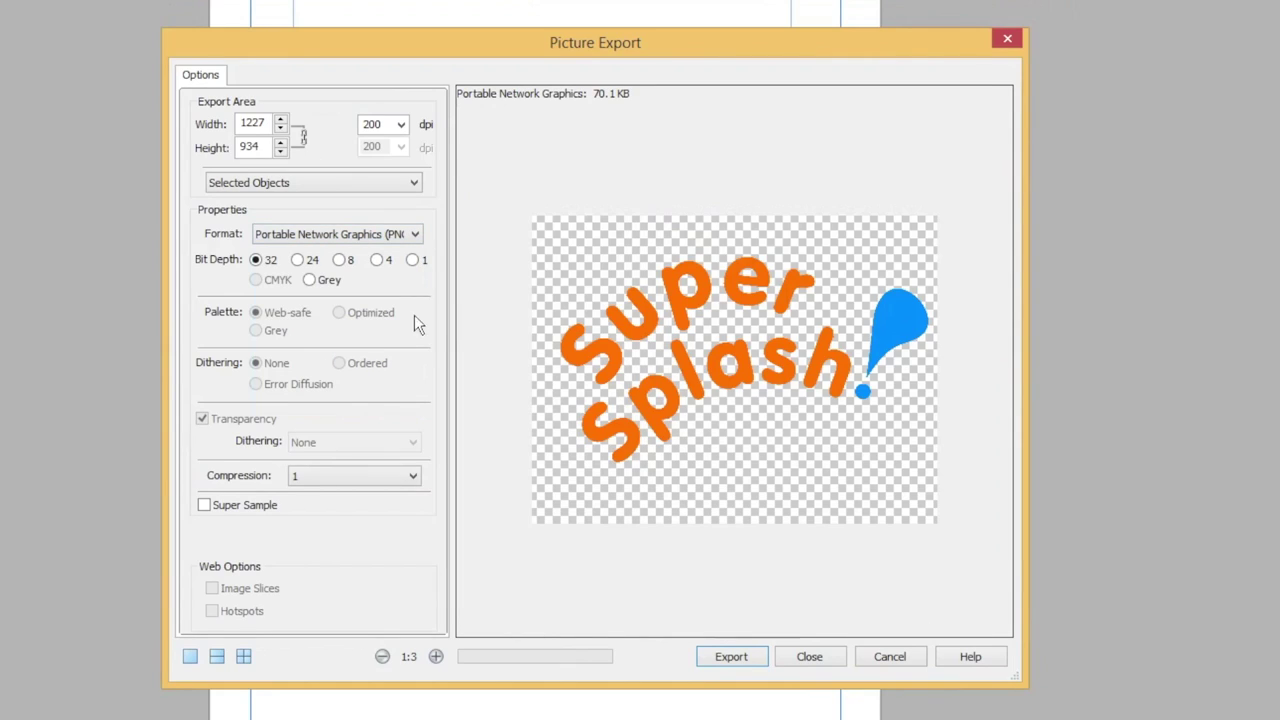
click(309, 257)
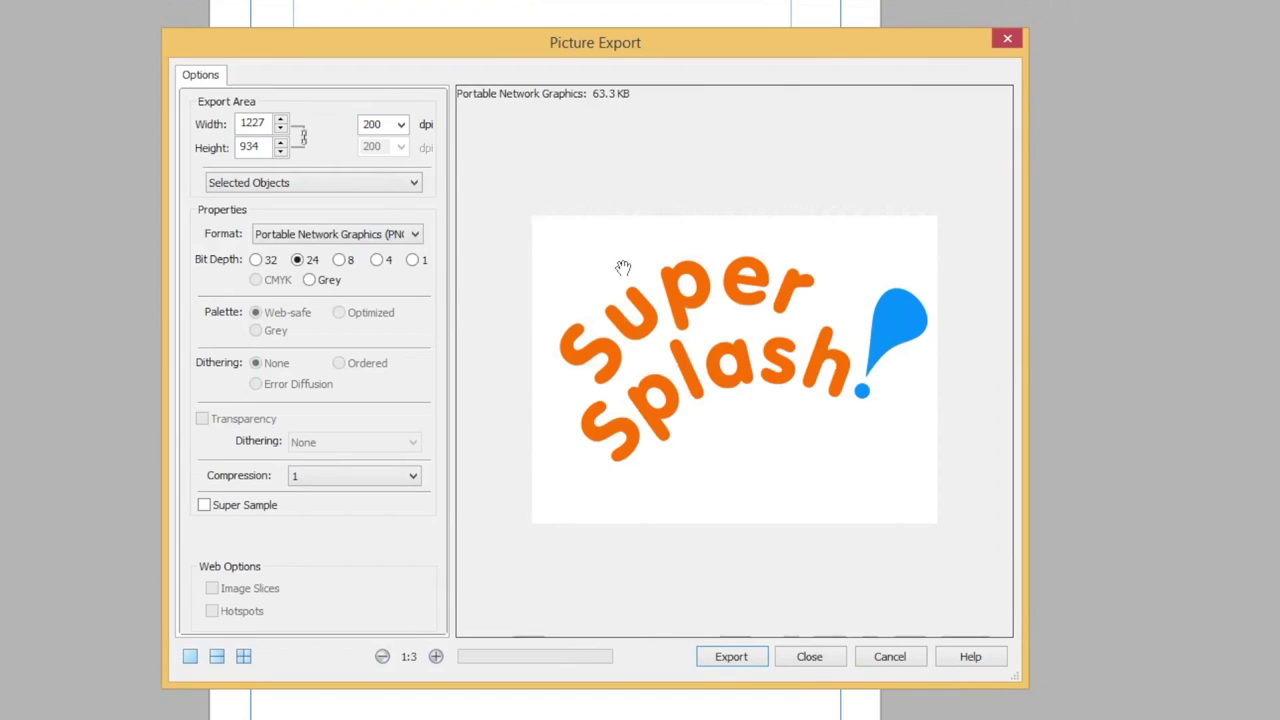
click(266, 259)
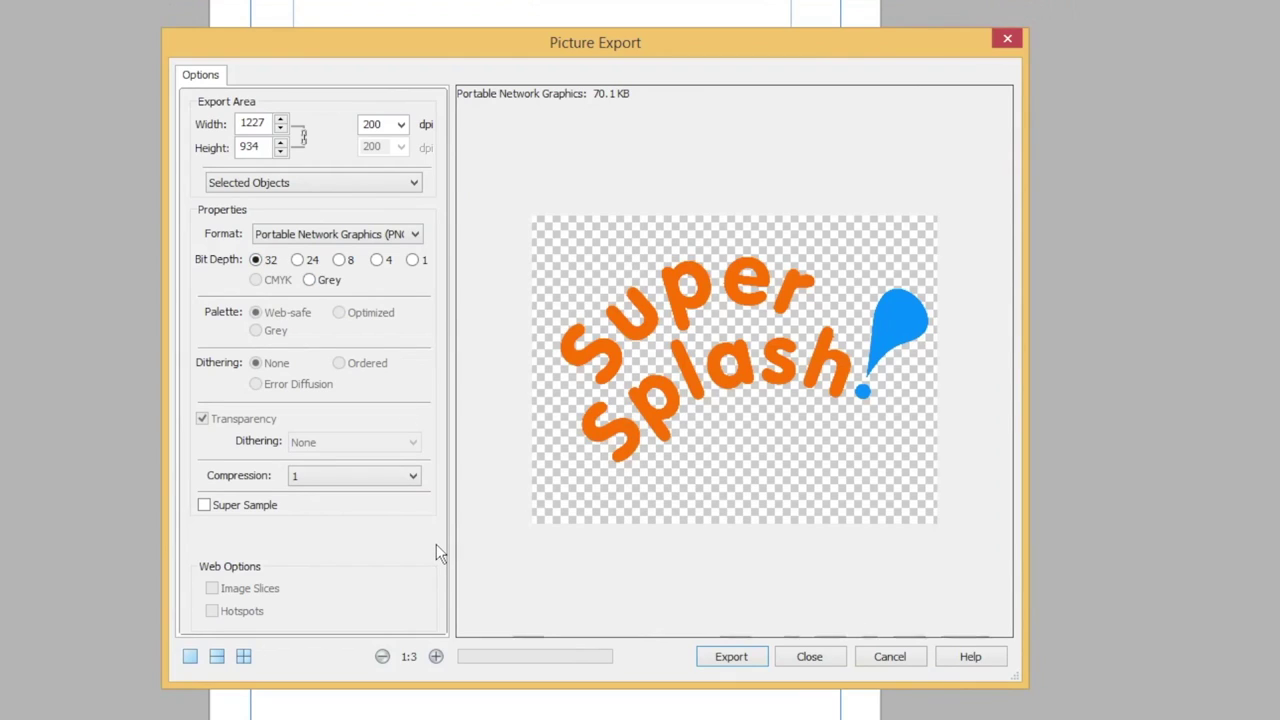
Step: Export the PNG as 'SuperSplash New Logo' instead of replacing 'SuperSplash Logo'
click(744, 658)
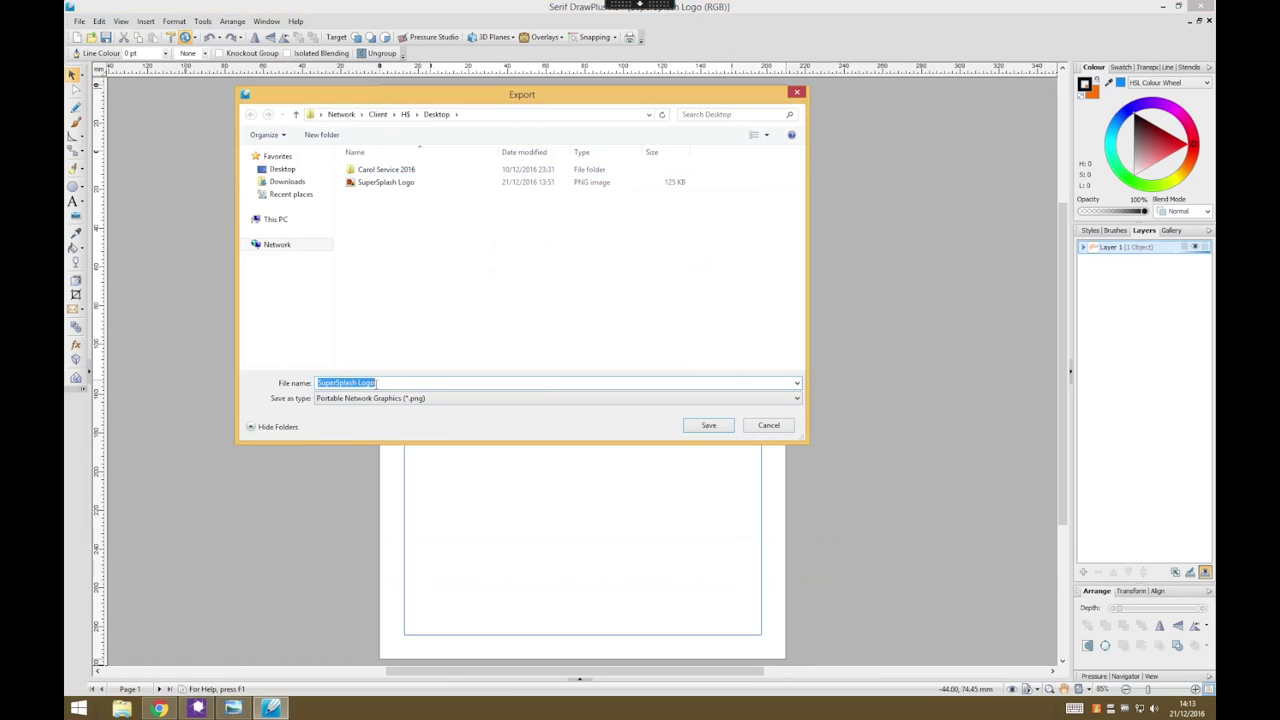
click(709, 426)
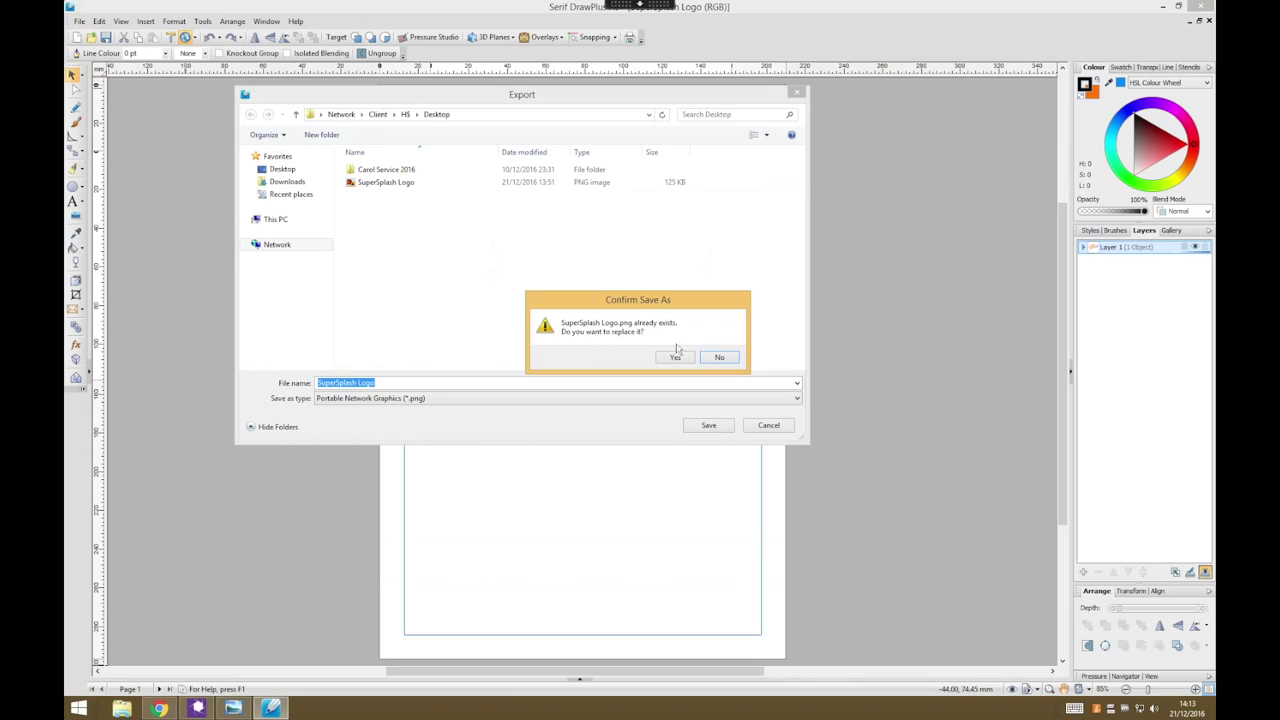
click(735, 357)
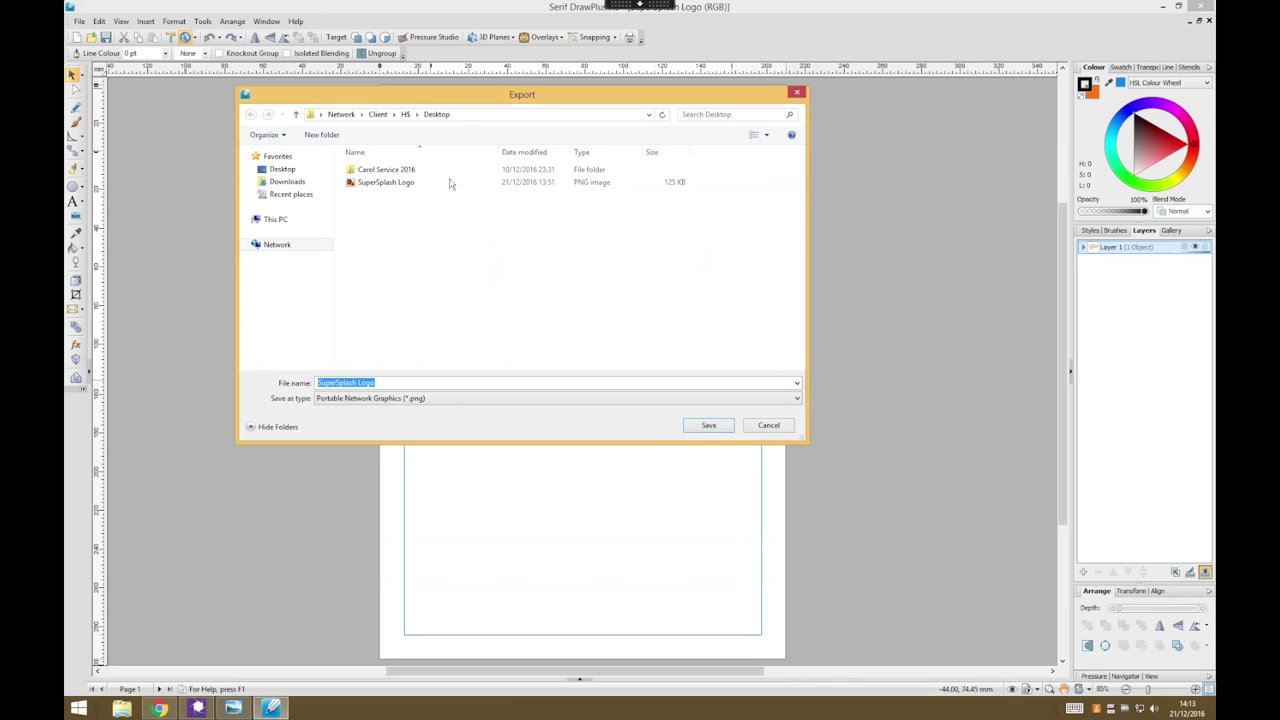
click(402, 382)
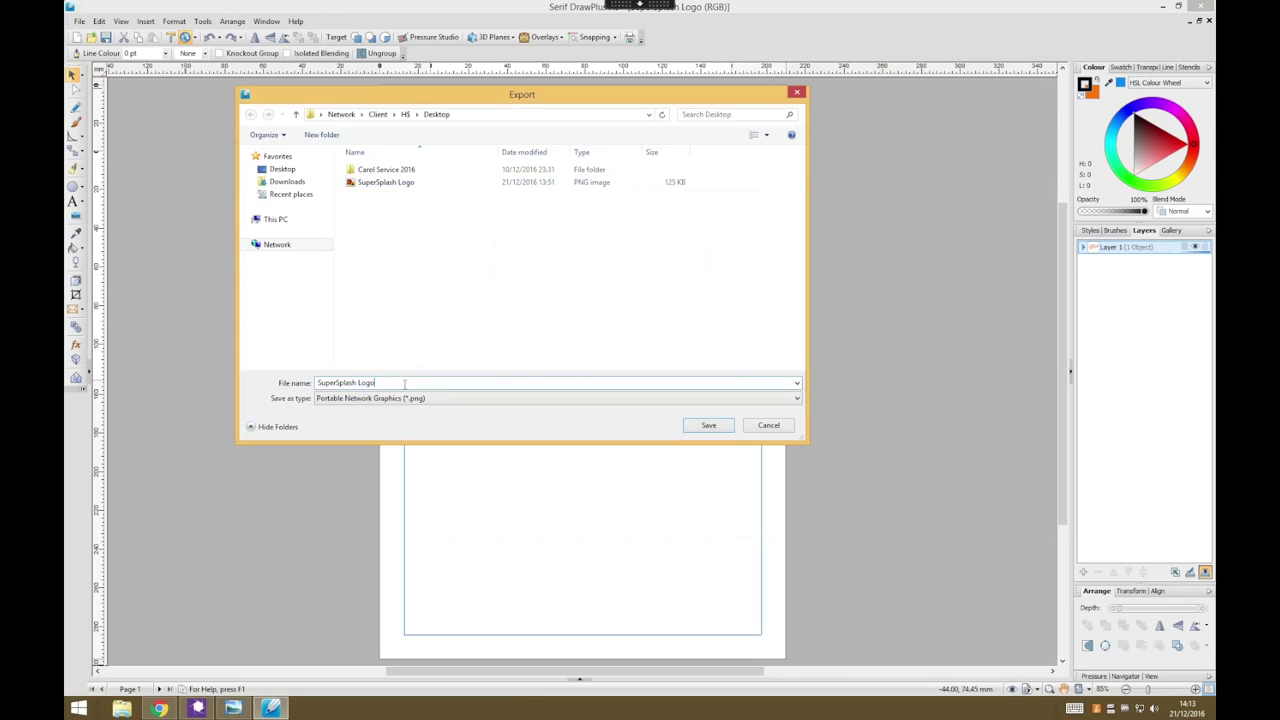
key(Left)
key(Left)
text(New)
click(708, 426)
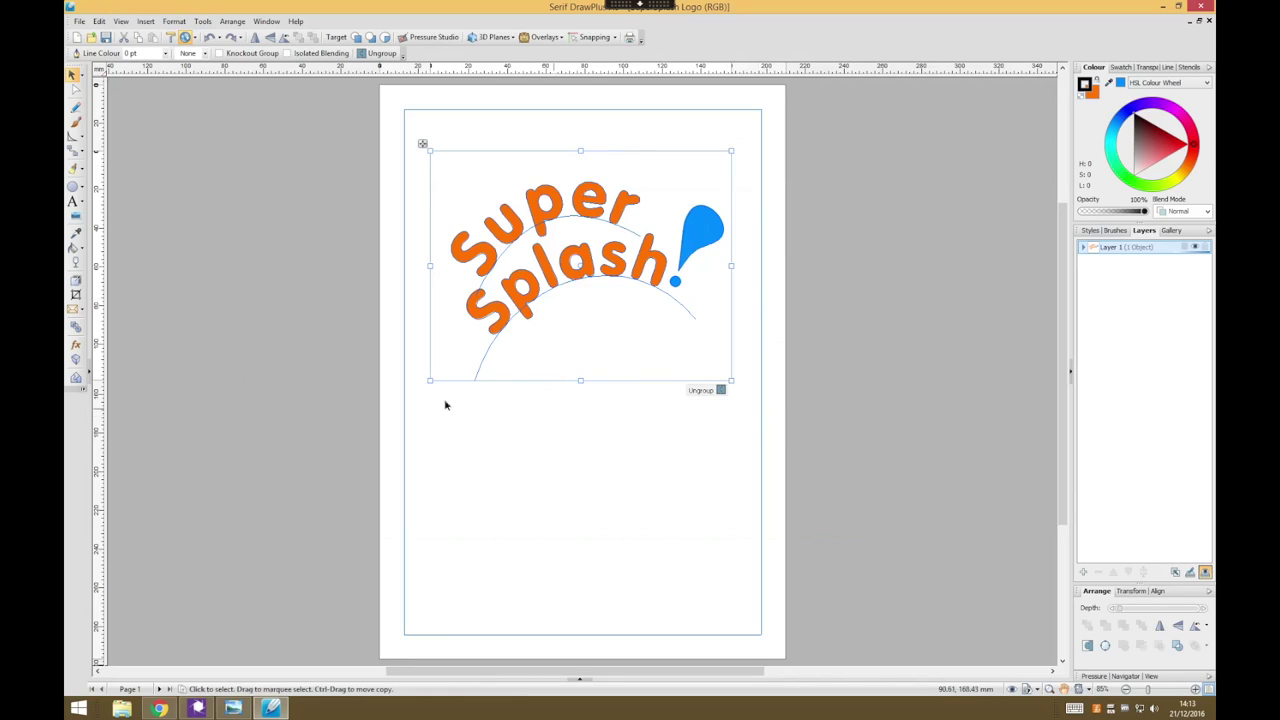
Step: In File Explorer, browse Local Disk (H:) to the Desktop and open 'SuperSplash New Logo'
click(122, 708)
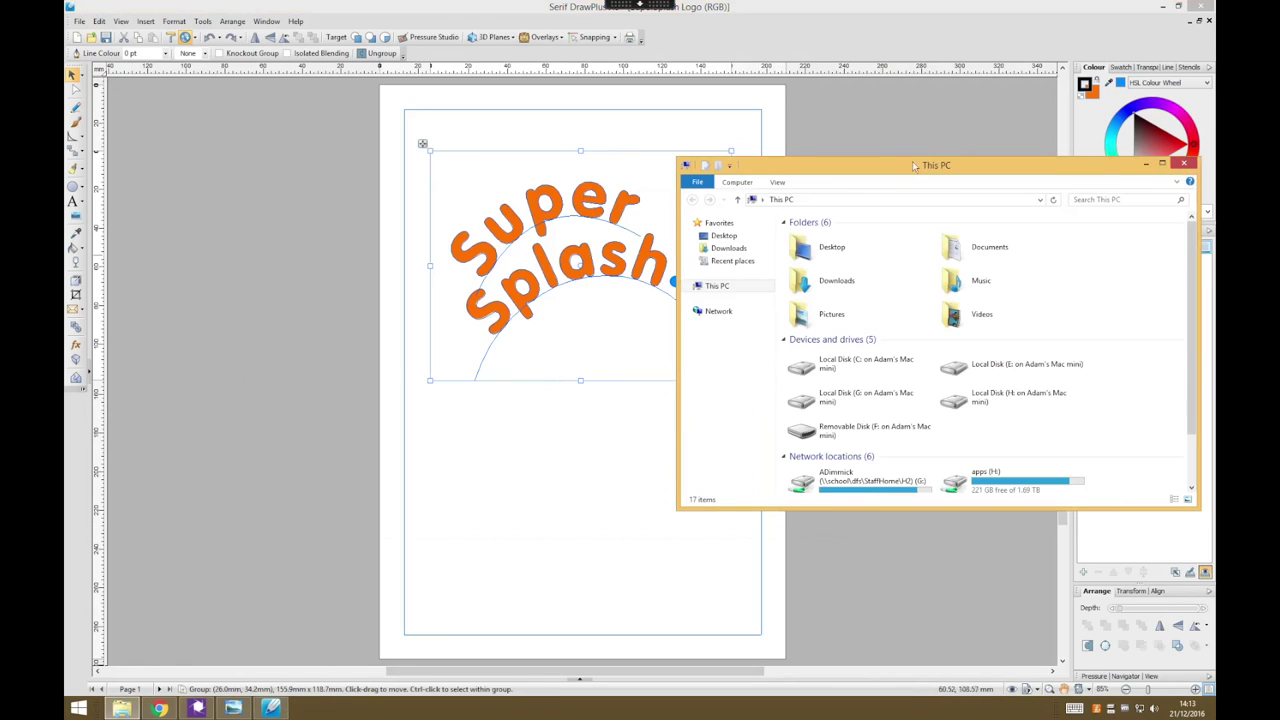
drag(868, 168, 730, 168)
double_click(866, 395)
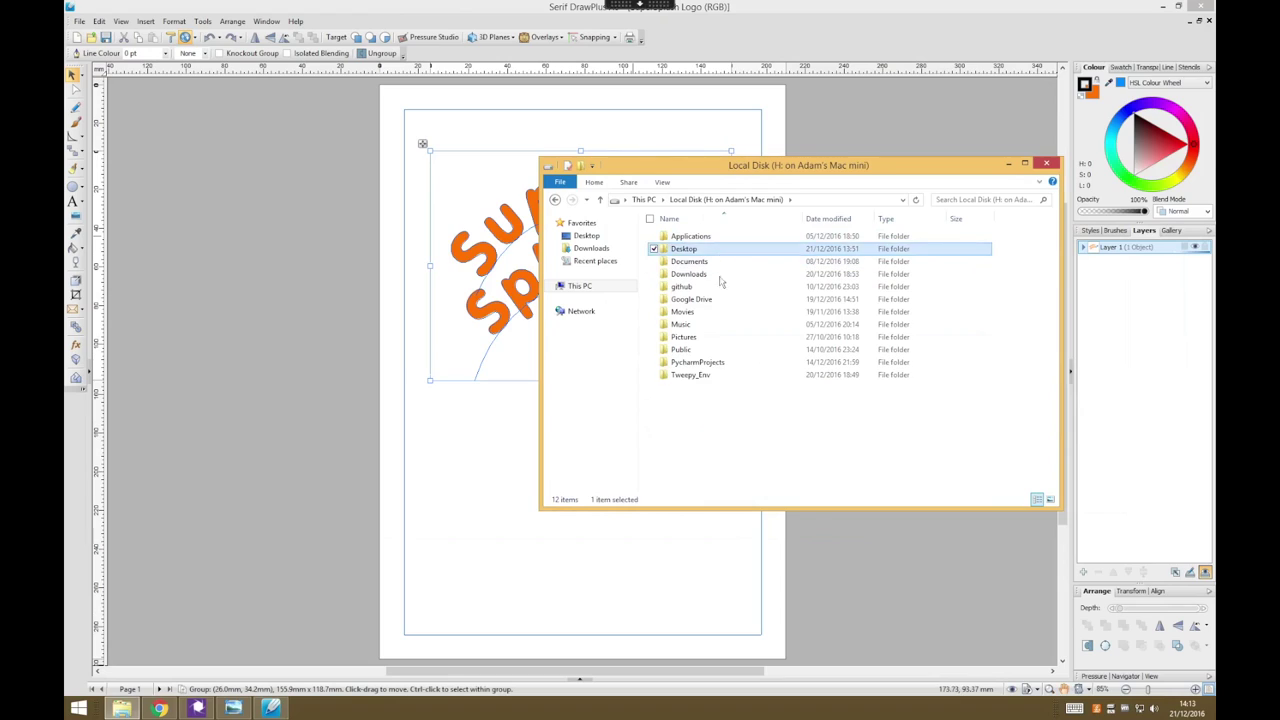
double_click(757, 276)
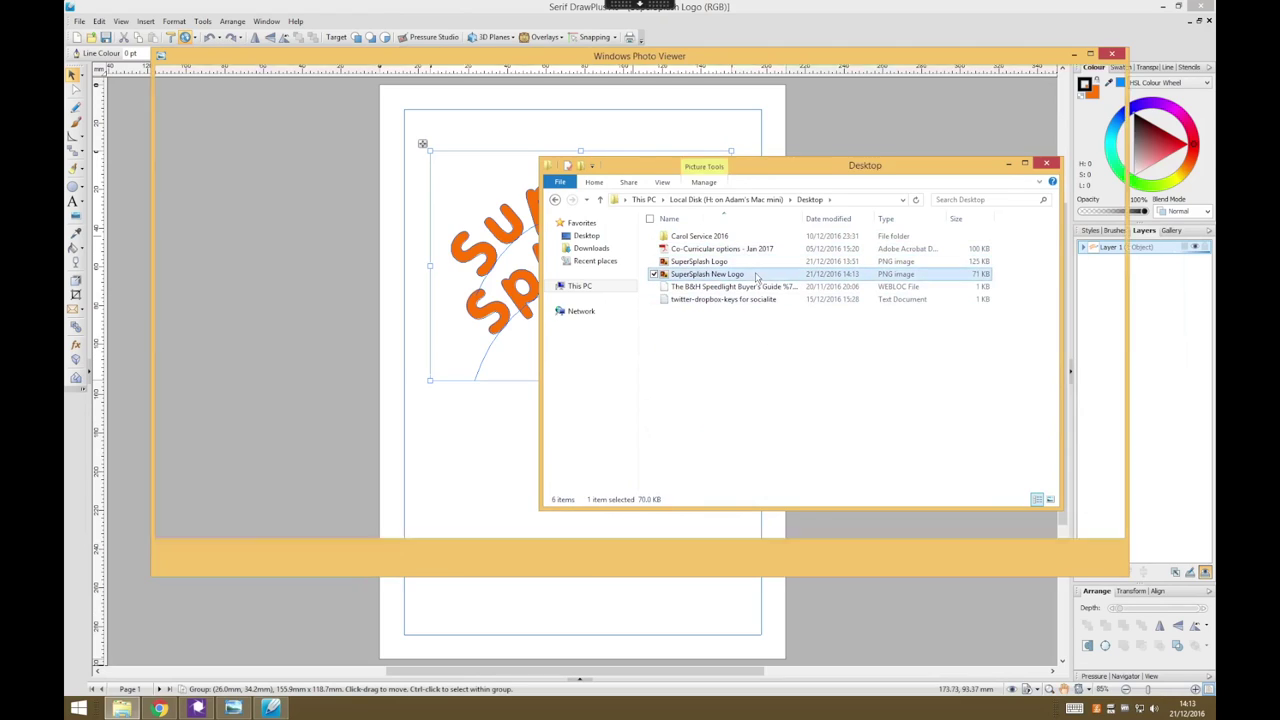